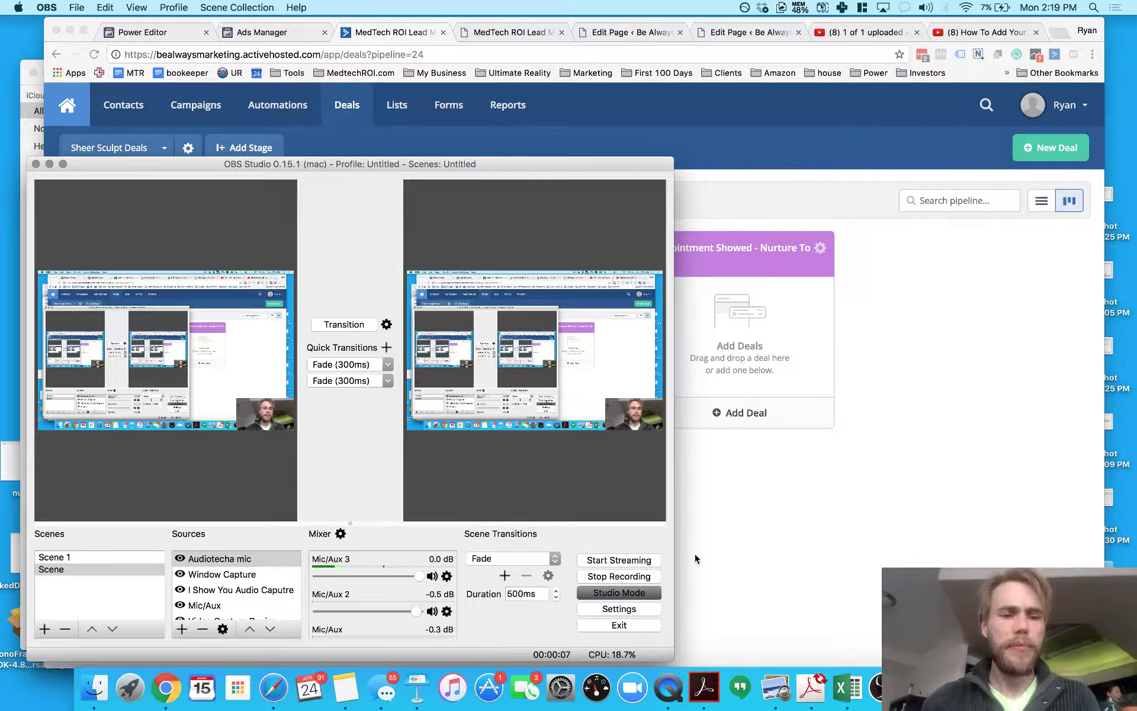
# Step: Bring the Chrome window with the Sheer Sculpt Deals pipeline board in front of OBS
pyautogui.click(809, 537)
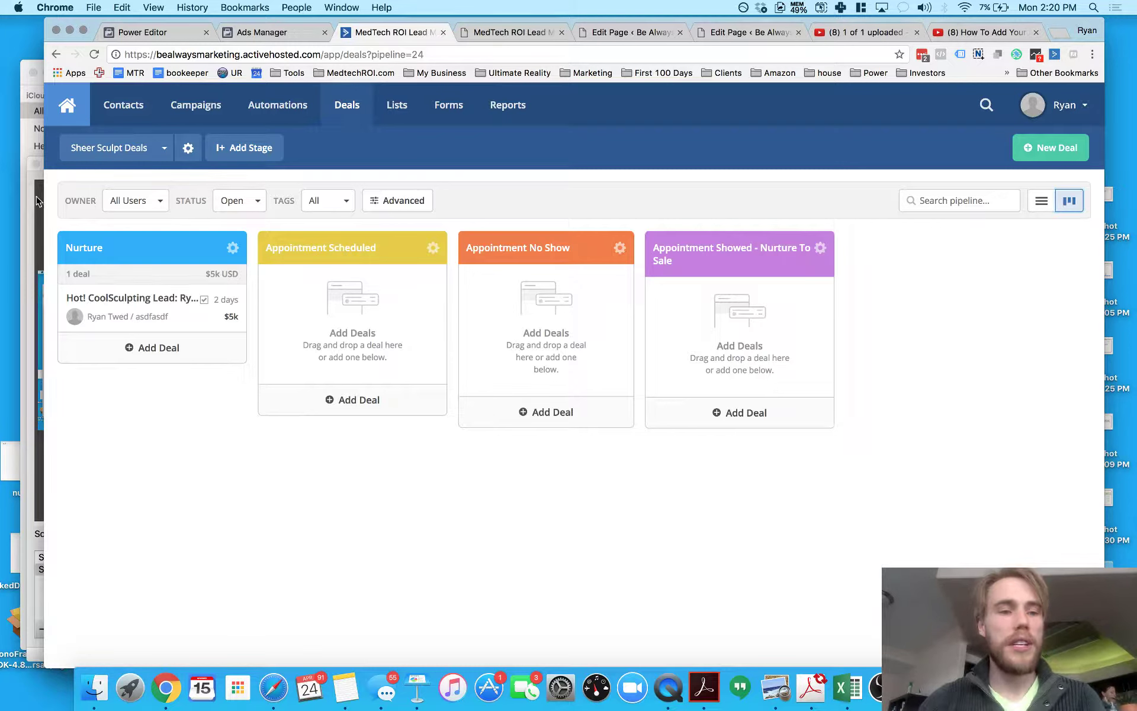
pyautogui.click(145, 202)
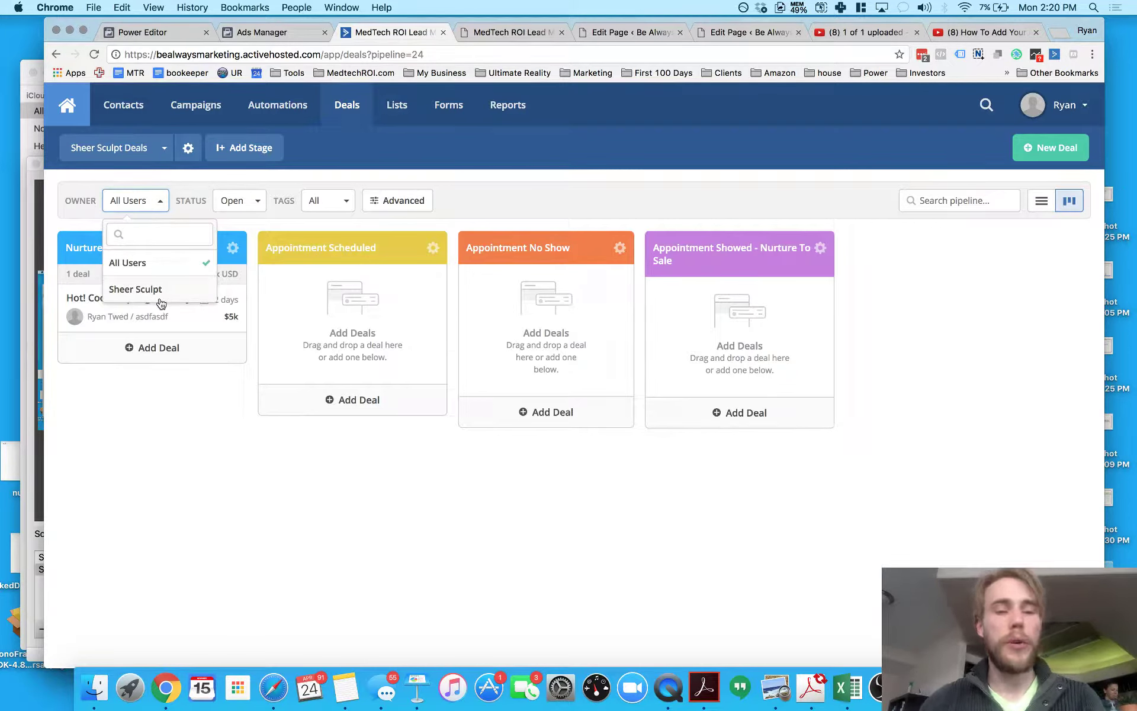
pyautogui.click(190, 180)
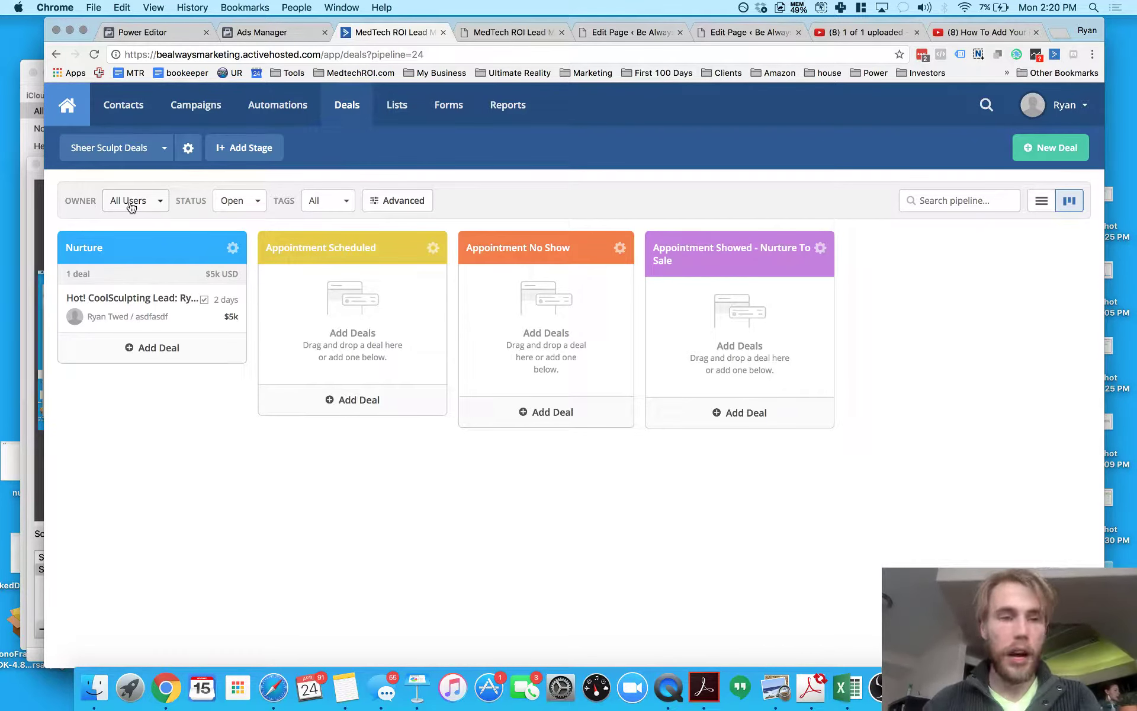
pyautogui.click(251, 206)
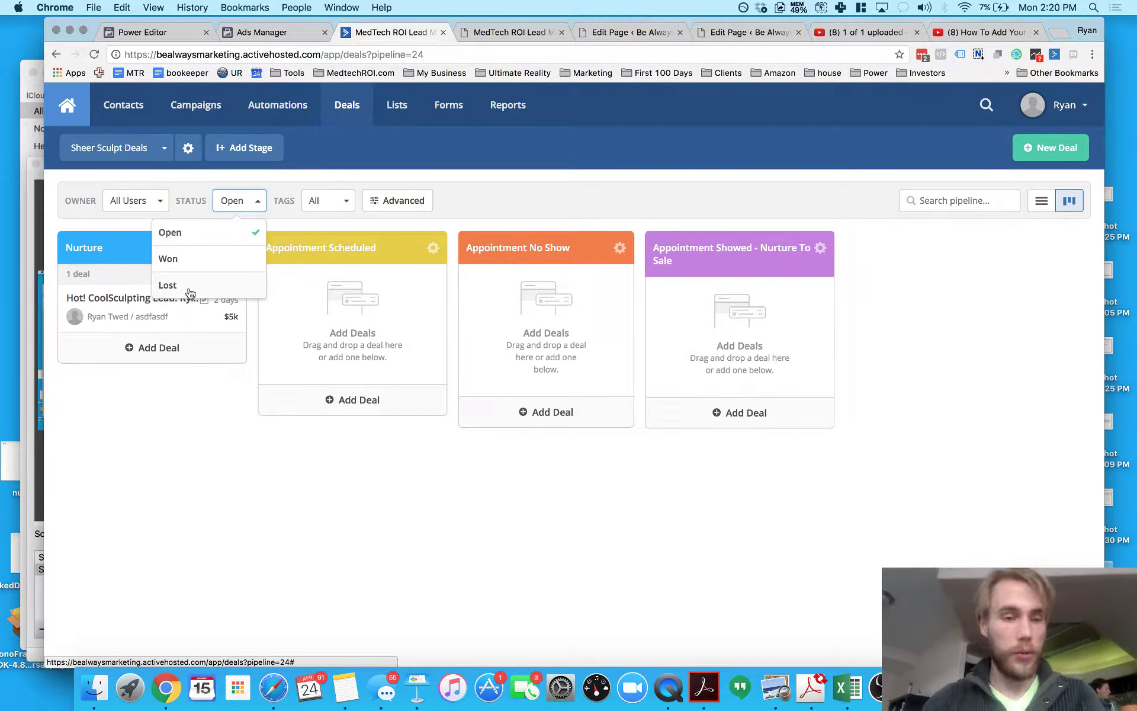
pyautogui.click(325, 221)
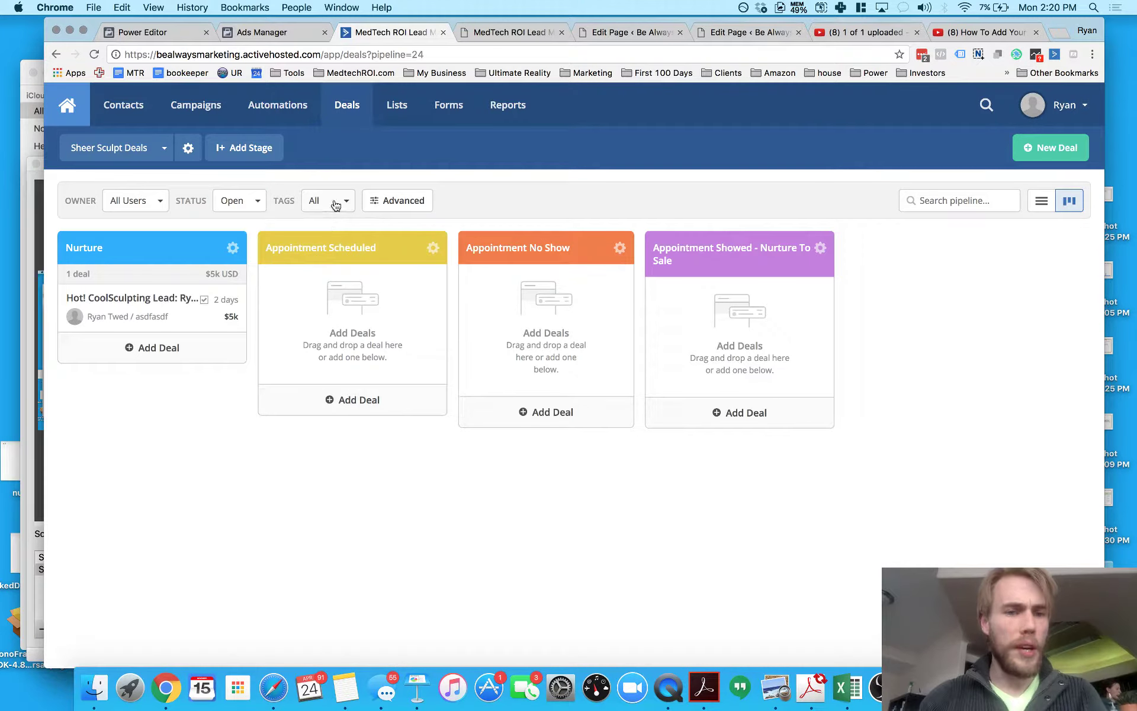
pyautogui.click(335, 203)
pyautogui.scroll(-5, 325, 313)
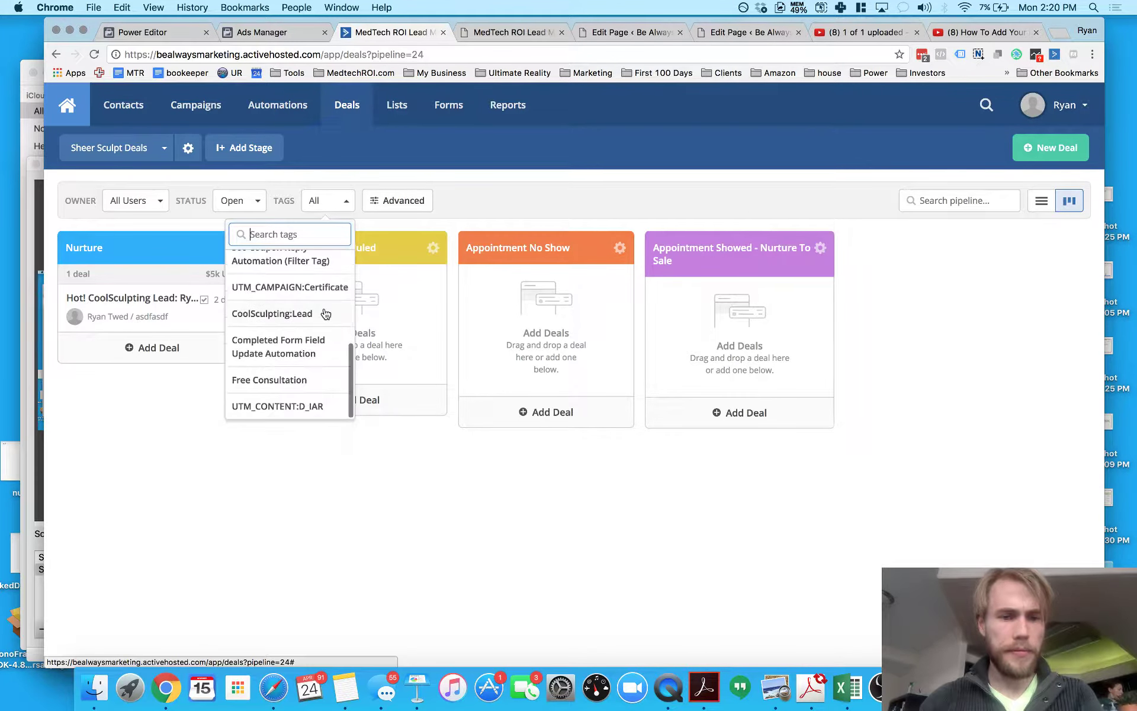
pyautogui.scroll(5, 325, 313)
pyautogui.click(492, 208)
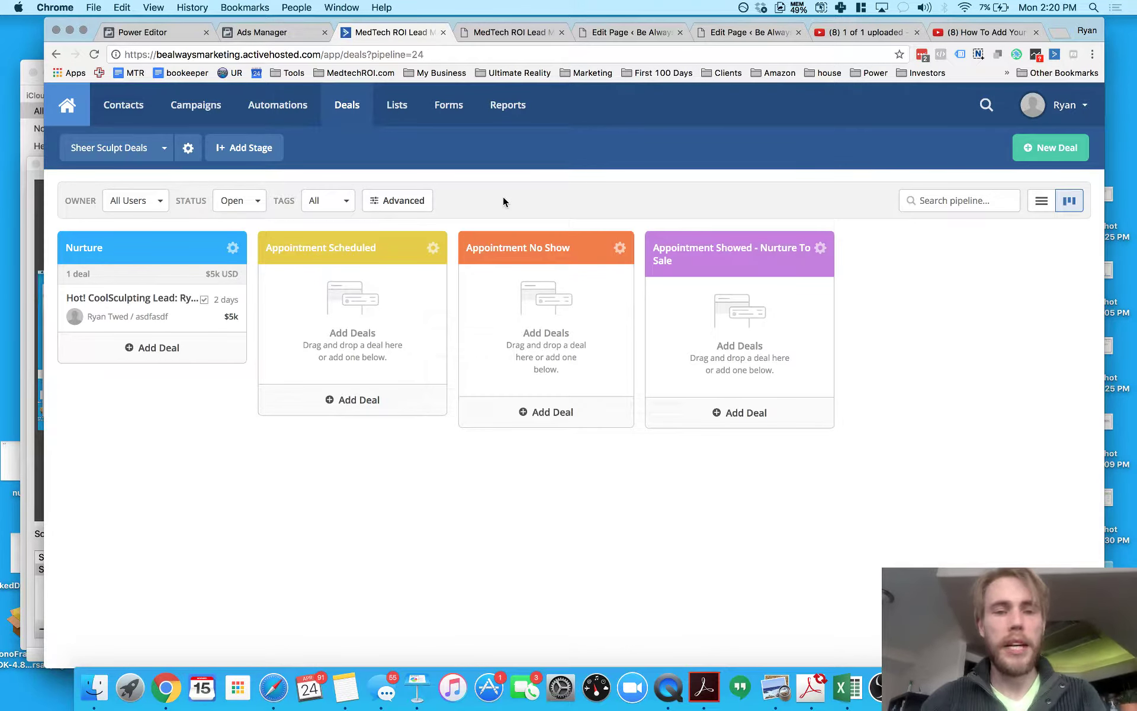
# Step: Open the advanced deal filters and review the date, task type and search phrase fields unchanged
pyautogui.click(398, 200)
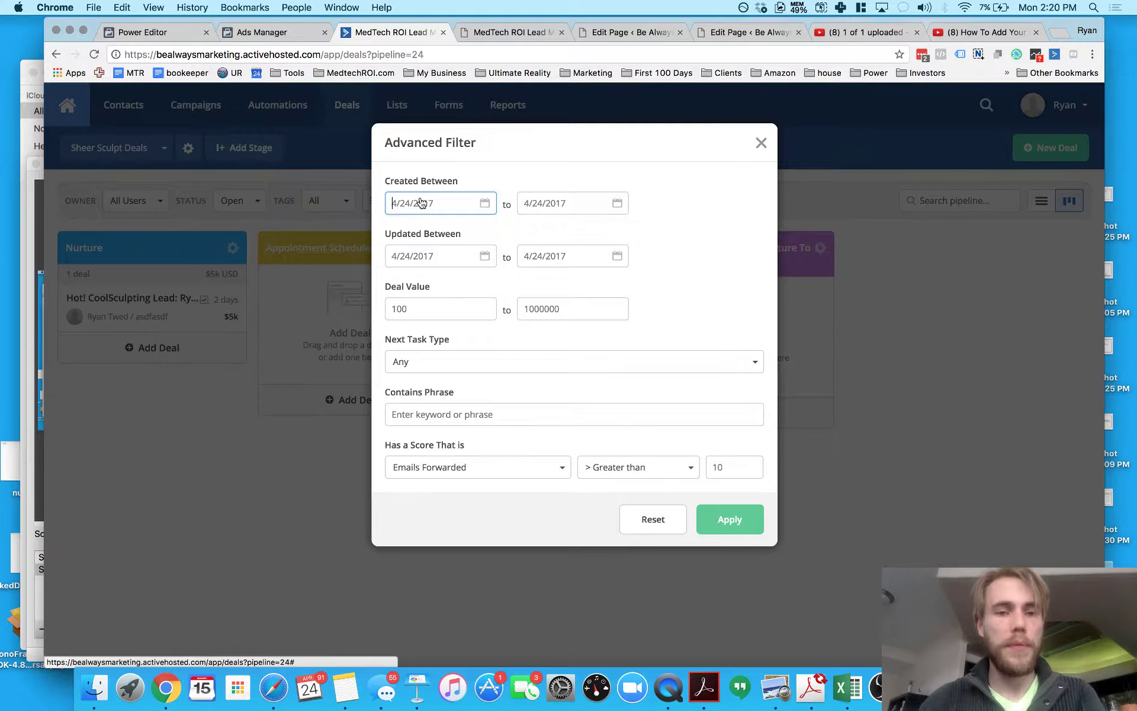
pyautogui.click(451, 203)
pyautogui.click(673, 223)
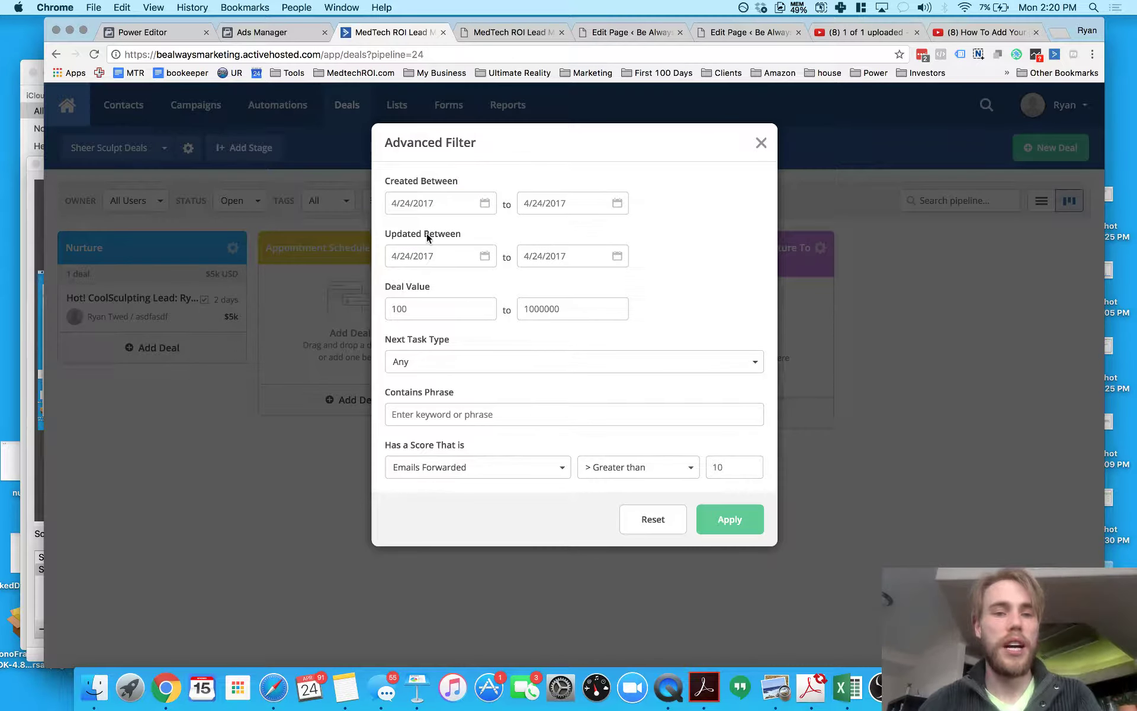
pyautogui.click(441, 257)
pyautogui.click(658, 315)
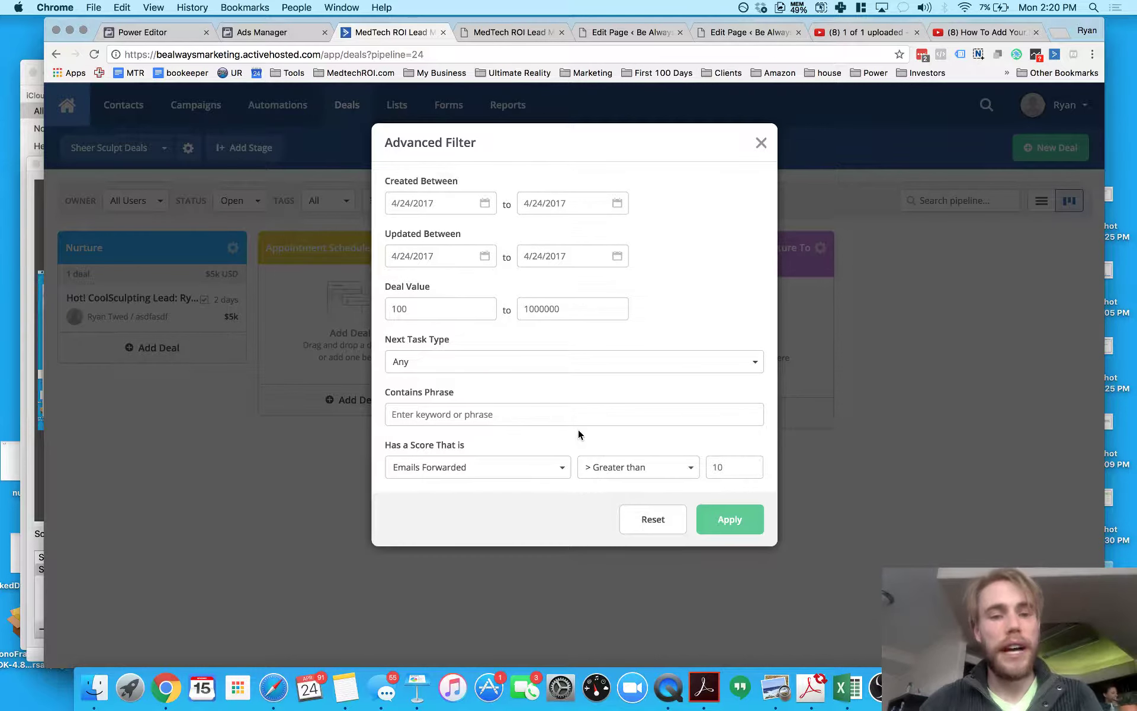
pyautogui.click(470, 361)
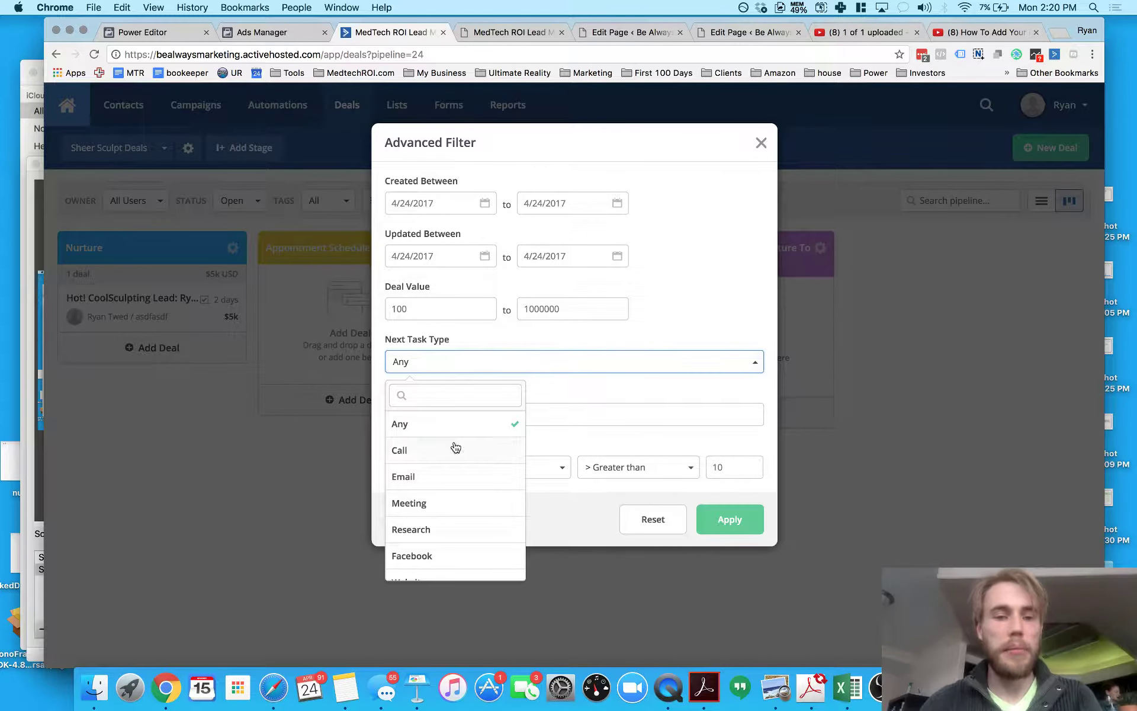
pyautogui.click(606, 354)
pyautogui.click(483, 412)
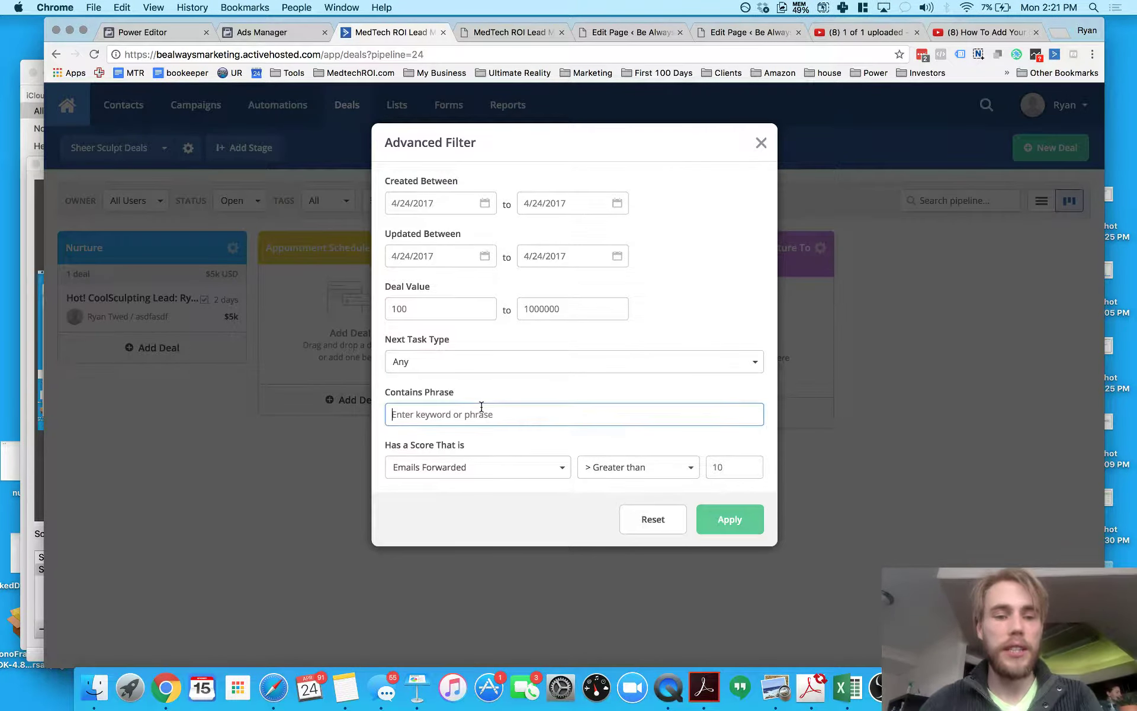
pyautogui.click(761, 145)
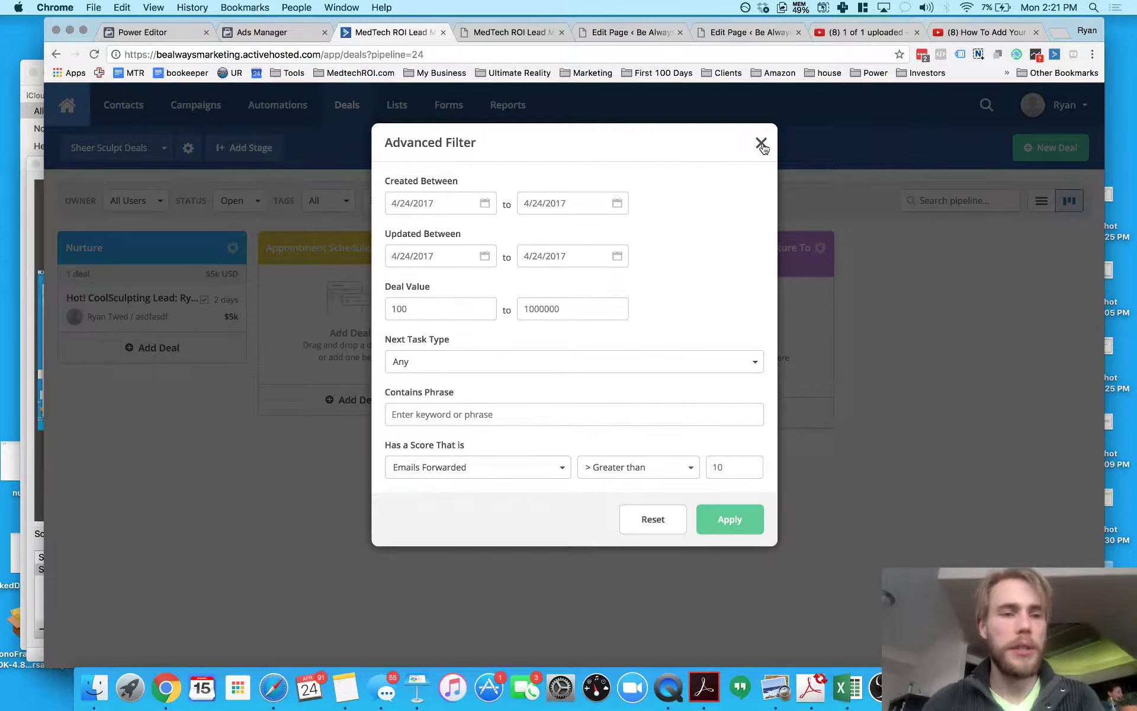
# Step: Set Created Between to 4/1/2017 – 4/24/2017 and apply the filter to the board
pyautogui.click(439, 206)
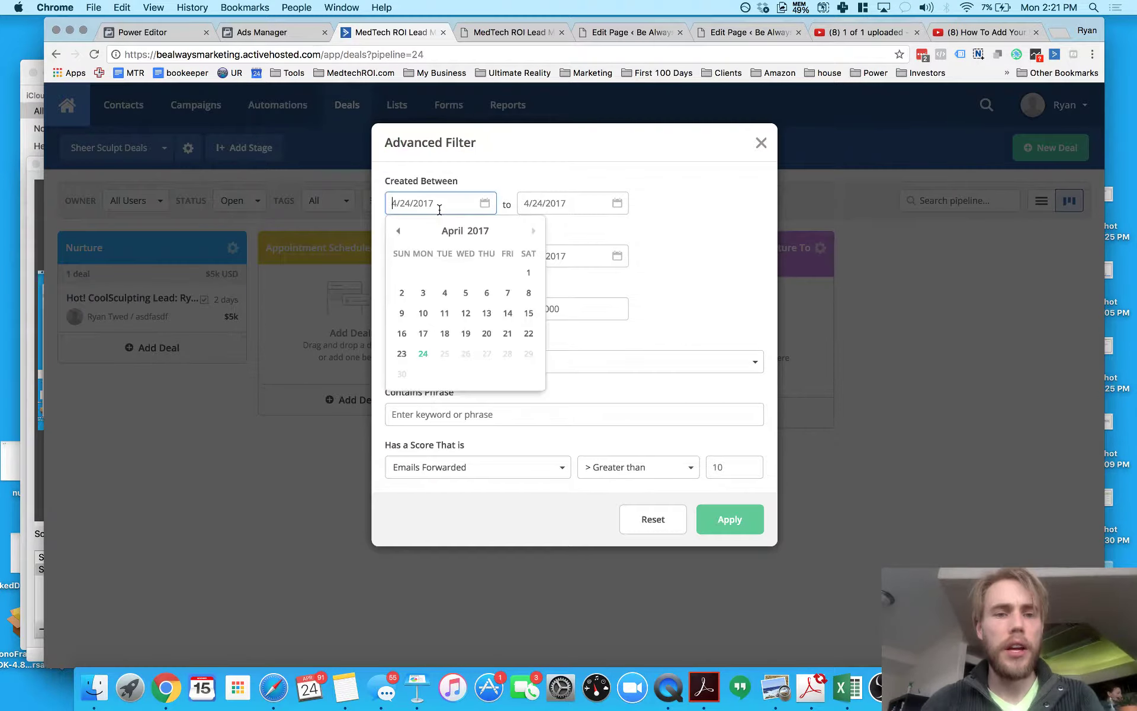
pyautogui.click(536, 275)
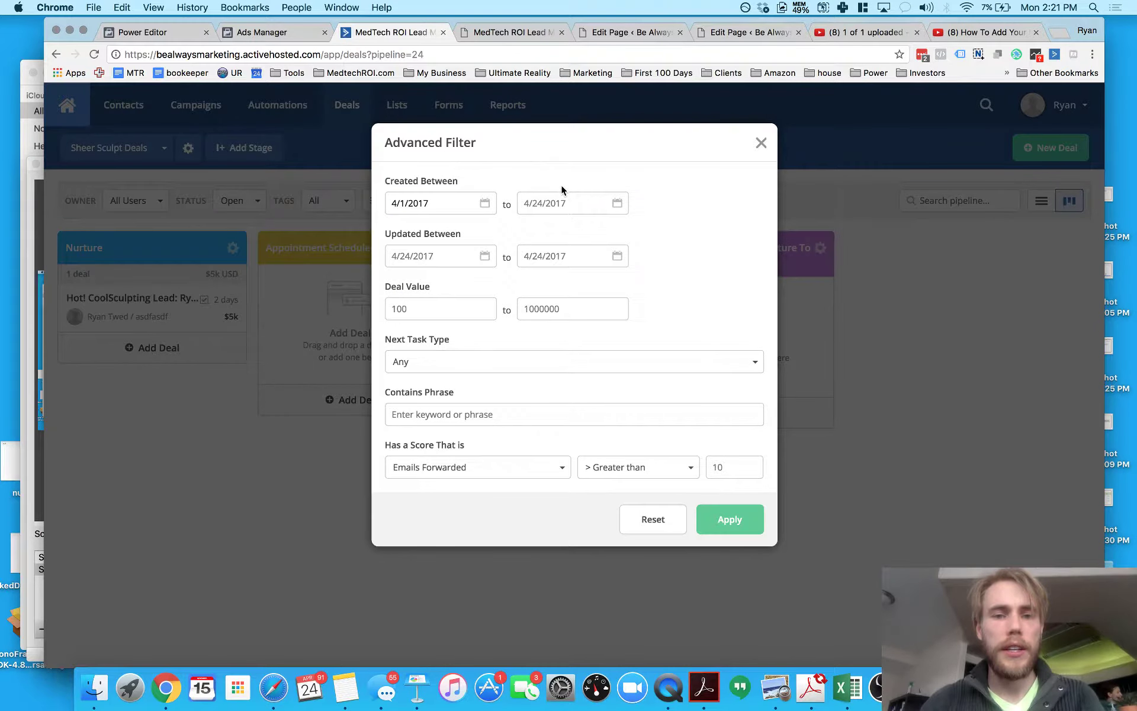
pyautogui.click(561, 200)
pyautogui.click(555, 353)
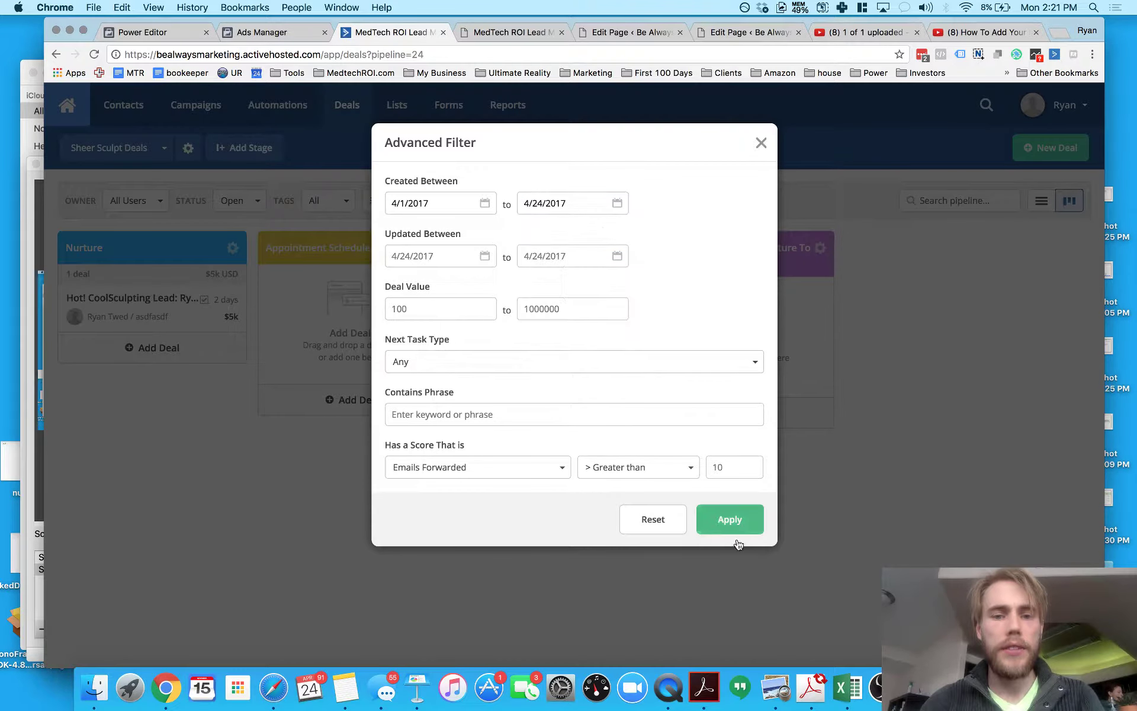
pyautogui.click(735, 522)
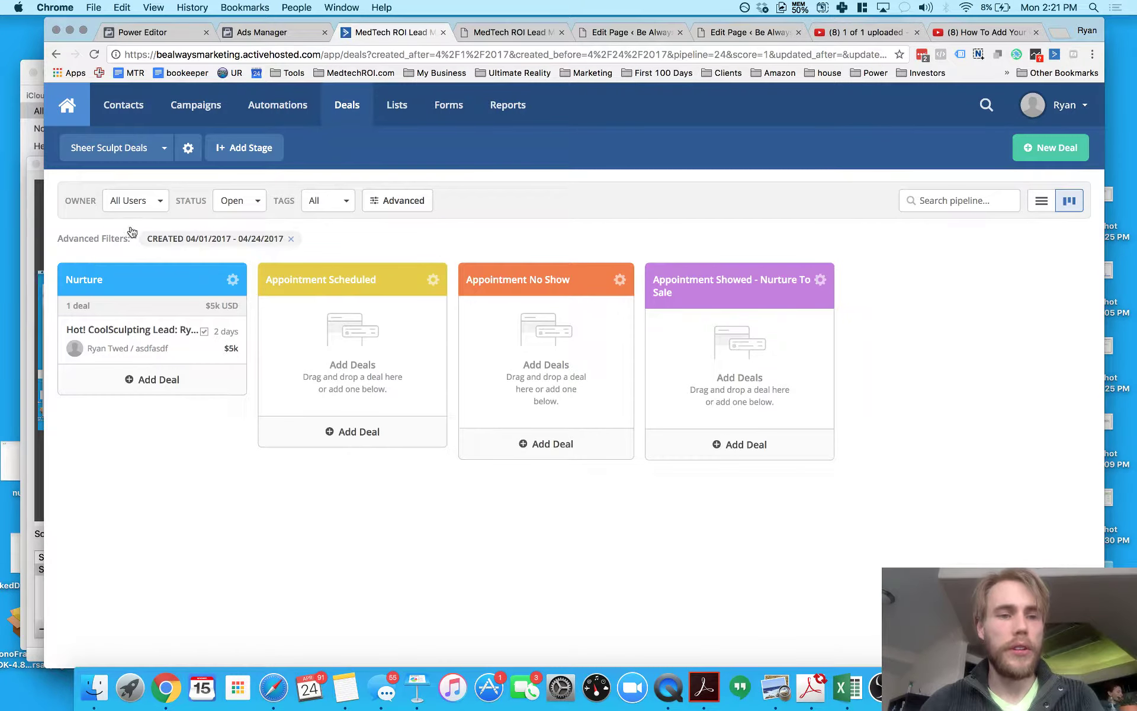
# Step: Remove the CREATED date filter chip and switch the deals to the next-action list view
pyautogui.click(289, 239)
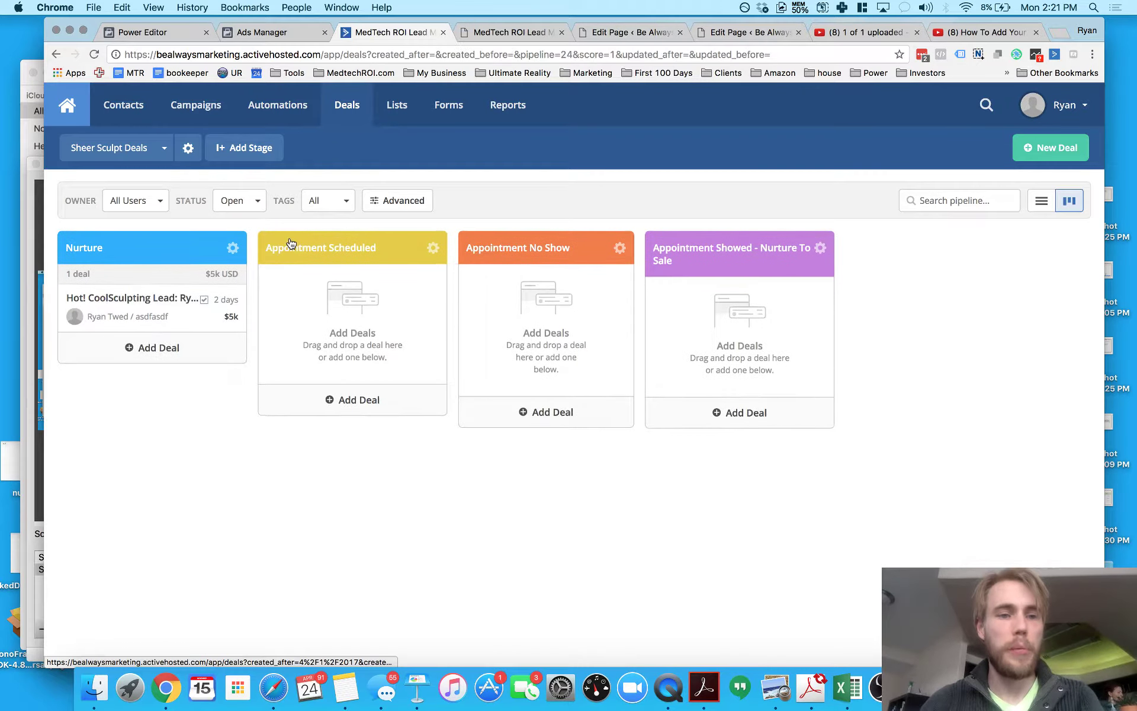
pyautogui.click(1042, 202)
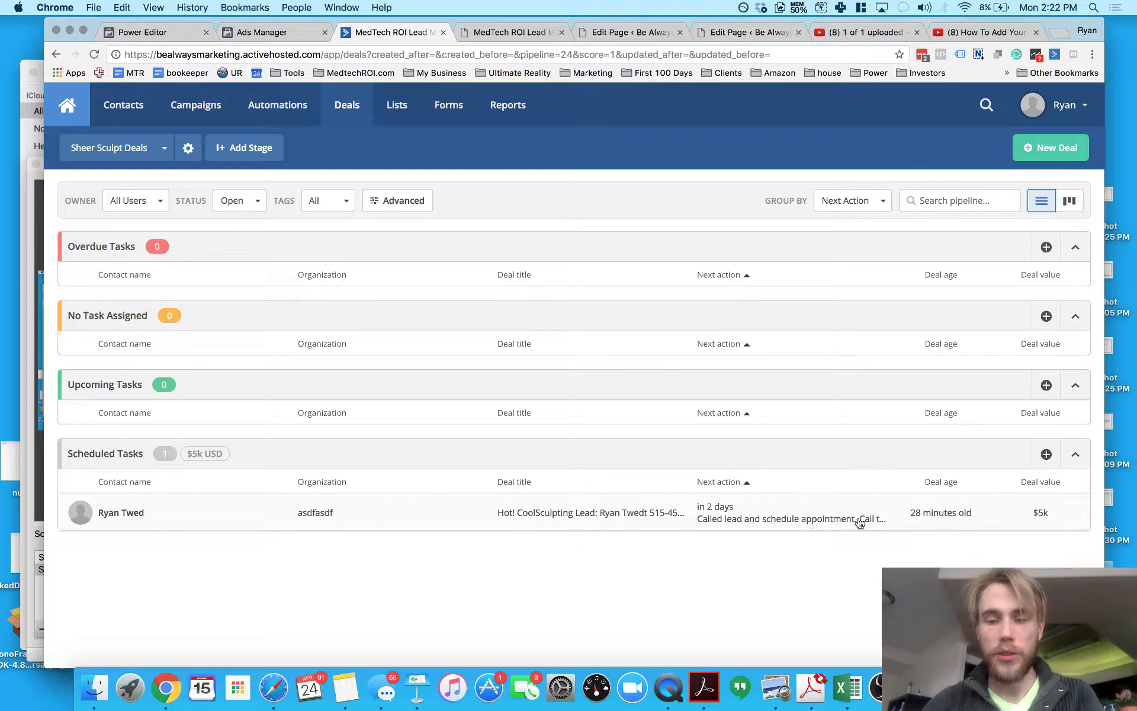
# Step: Fix the CoolSculpting lead deal's contact last name by adding the missing 't' and save
pyautogui.click(846, 519)
pyautogui.scroll(-6, 813, 522)
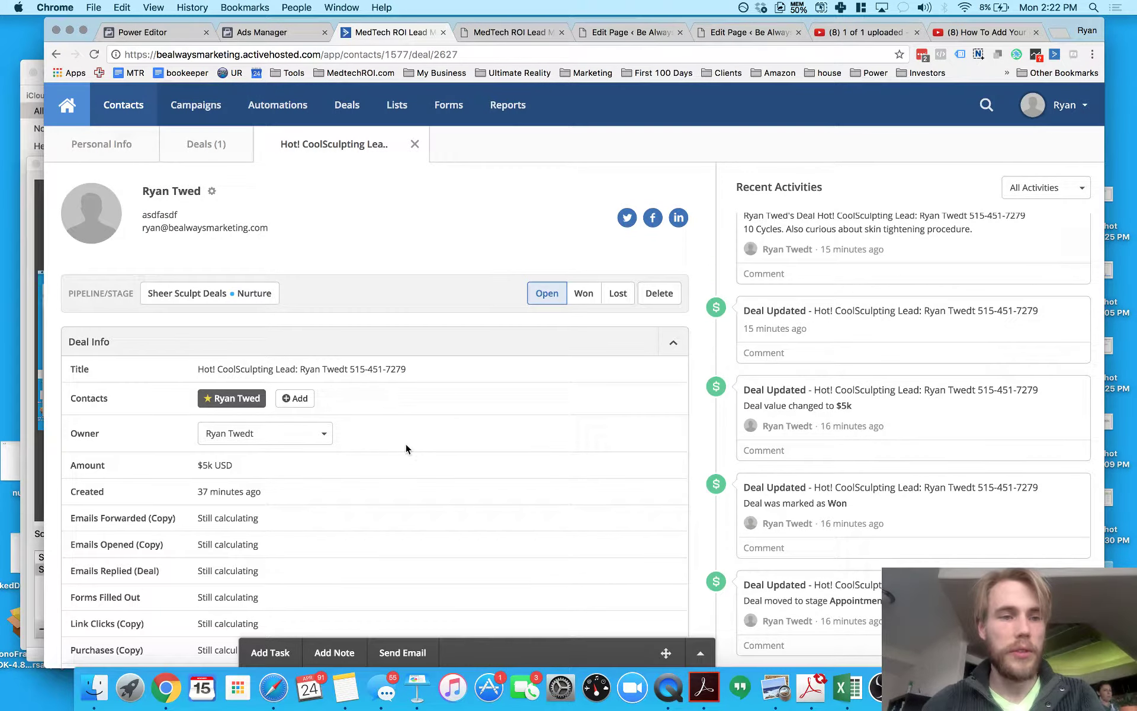
pyautogui.click(192, 195)
pyautogui.click(313, 228)
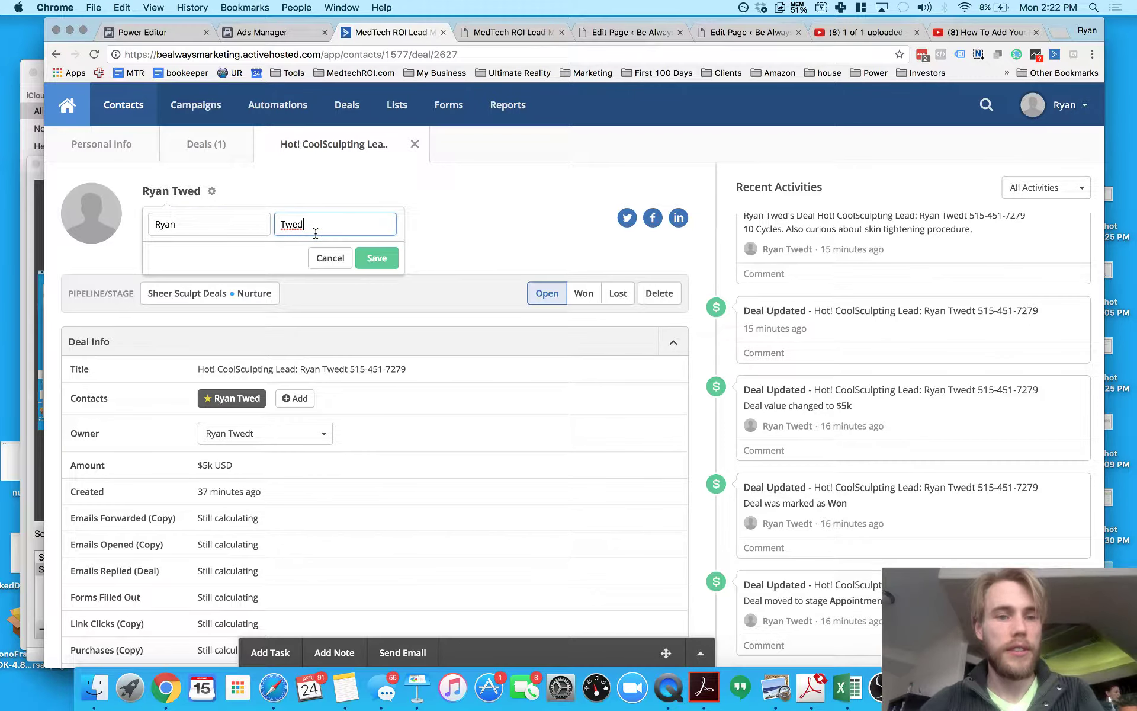
pyautogui.write('t')
pyautogui.click(377, 257)
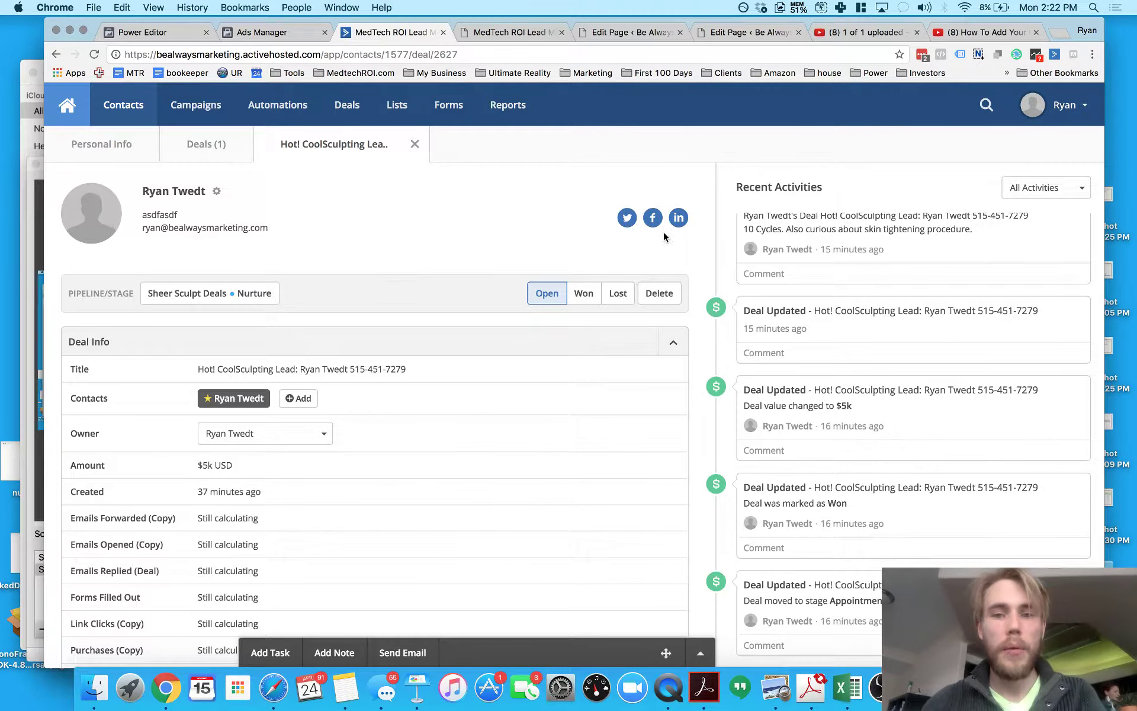
# Step: Return to the Deals pipeline in board view and reset all advanced filter settings
pyautogui.click(54, 55)
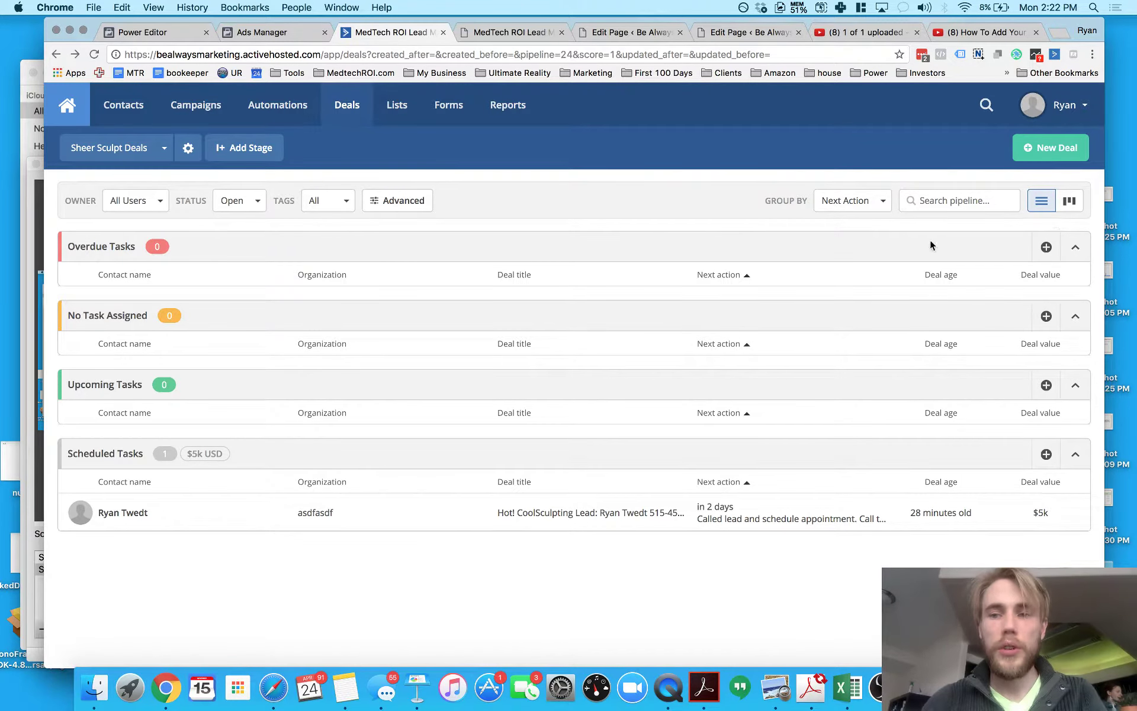
pyautogui.click(1070, 201)
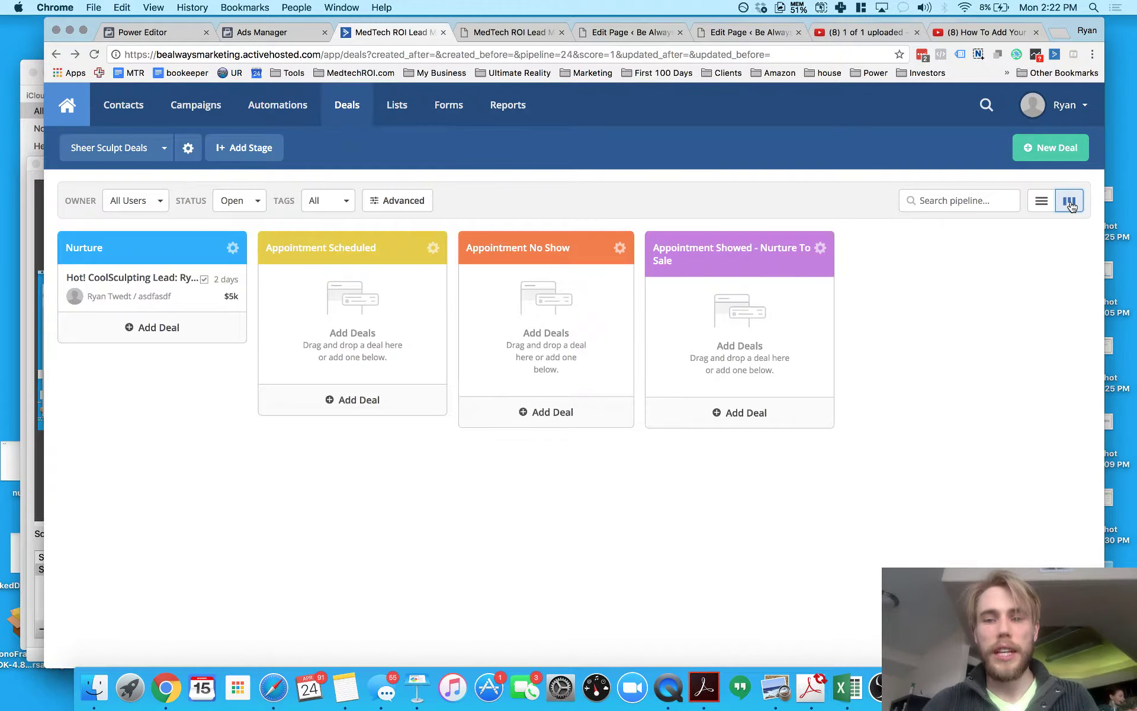
pyautogui.click(394, 200)
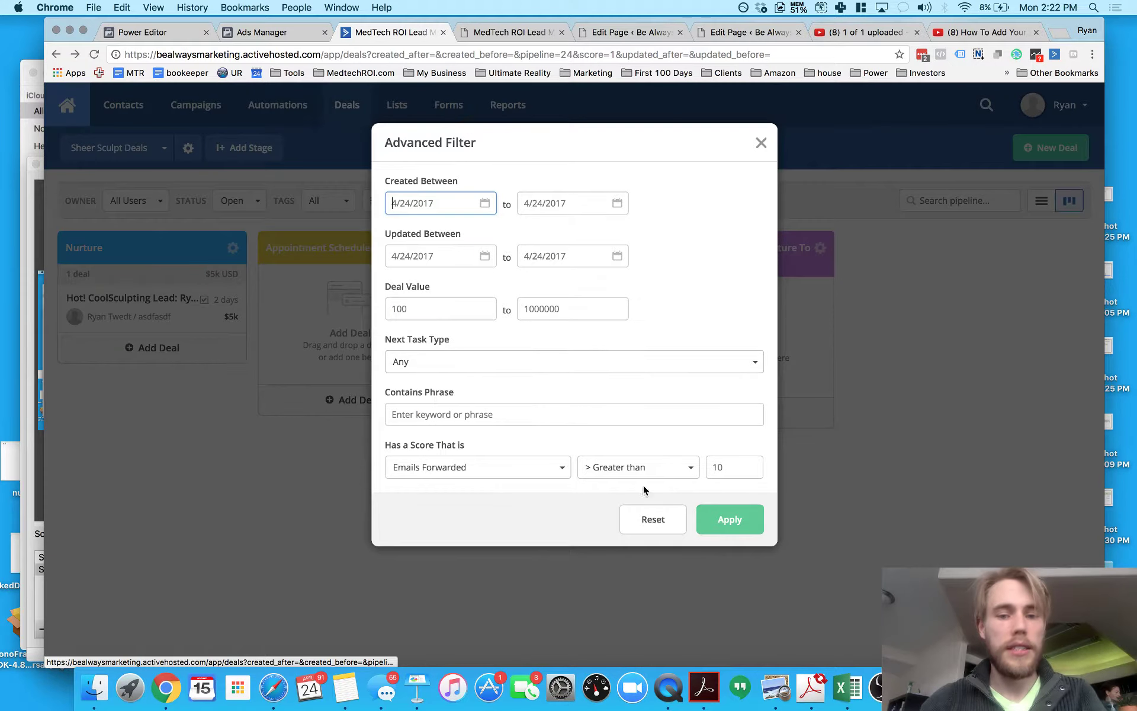
pyautogui.click(653, 519)
pyautogui.click(761, 143)
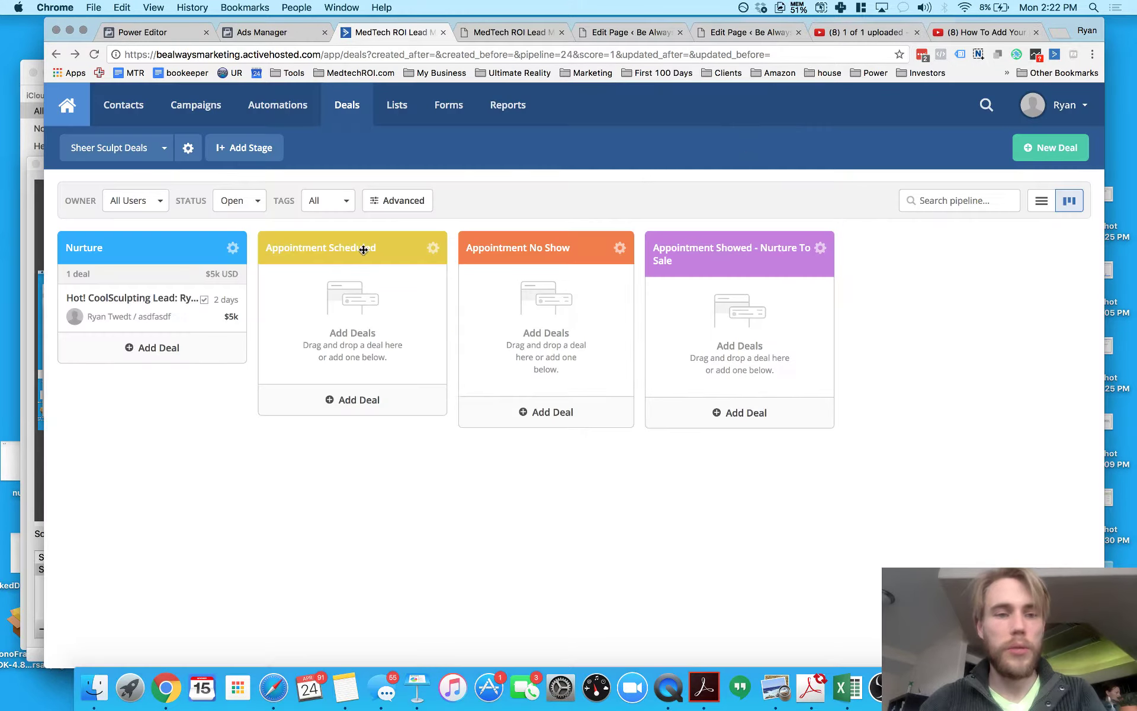
# Step: Edit the Nurture stage and drag its Width slider up to the maximum 349 px
pyautogui.click(233, 249)
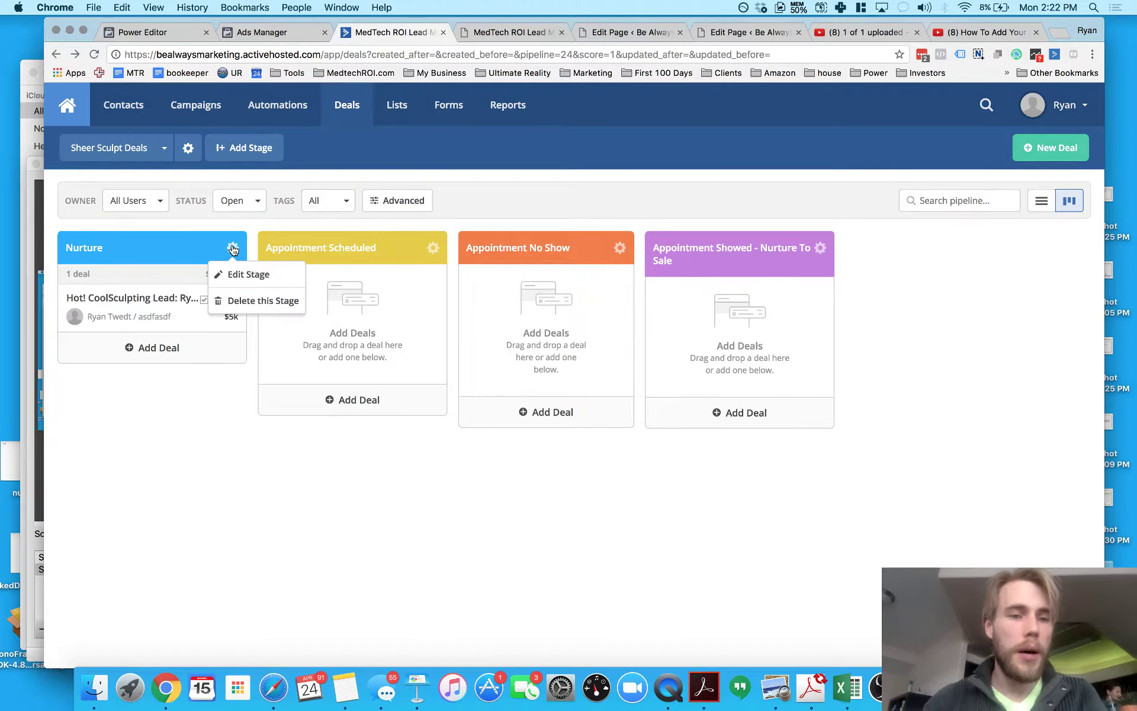
pyautogui.click(247, 275)
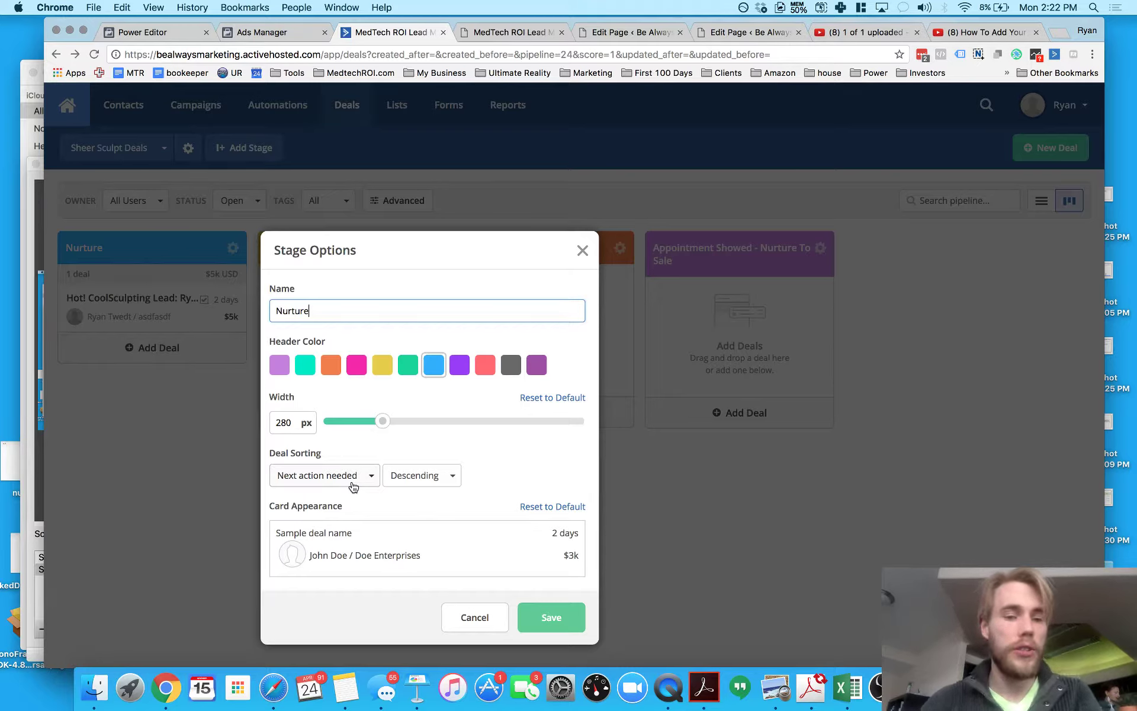
pyautogui.moveTo(383, 420); pyautogui.dragTo(463, 428)
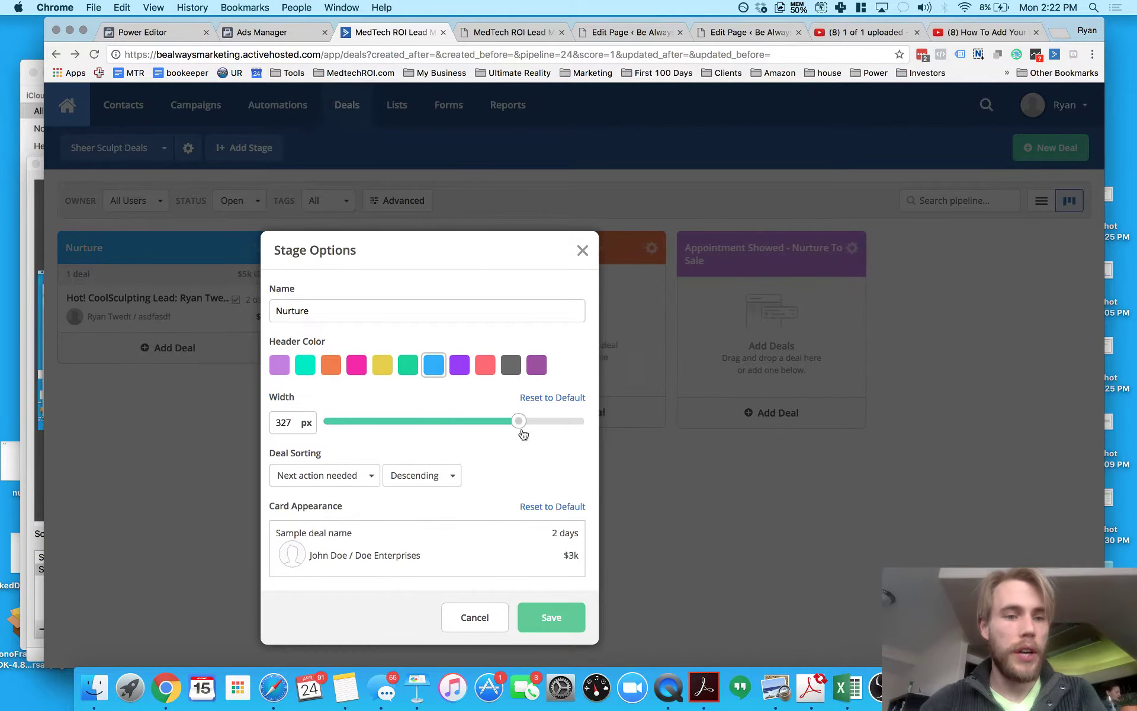
pyautogui.moveTo(522, 434); pyautogui.dragTo(584, 432)
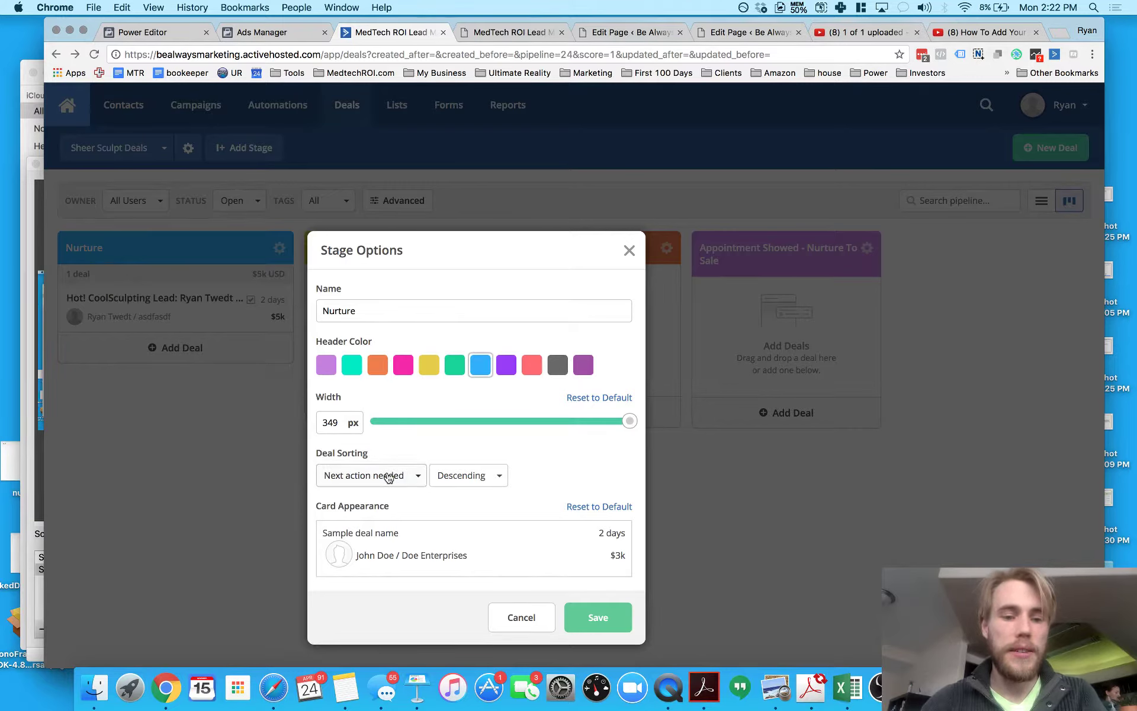
pyautogui.click(388, 478)
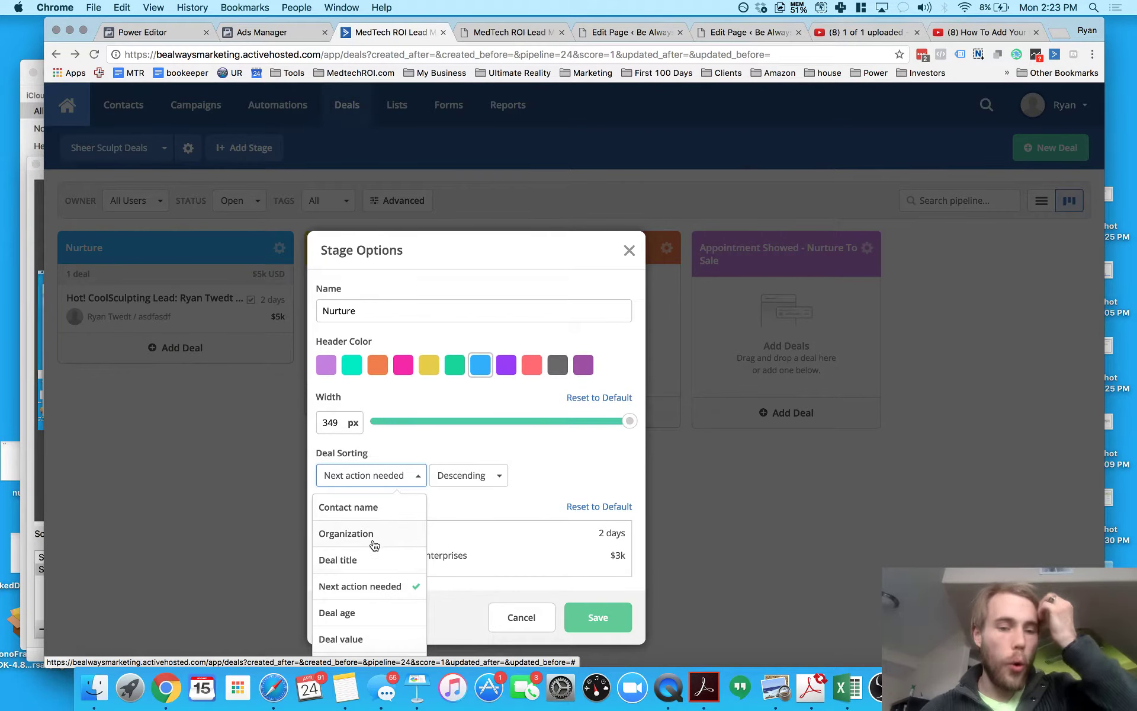
# Step: Set the Nurture stage's Deal Sorting to Deal age with Descending order
pyautogui.scroll(-1, 370, 610)
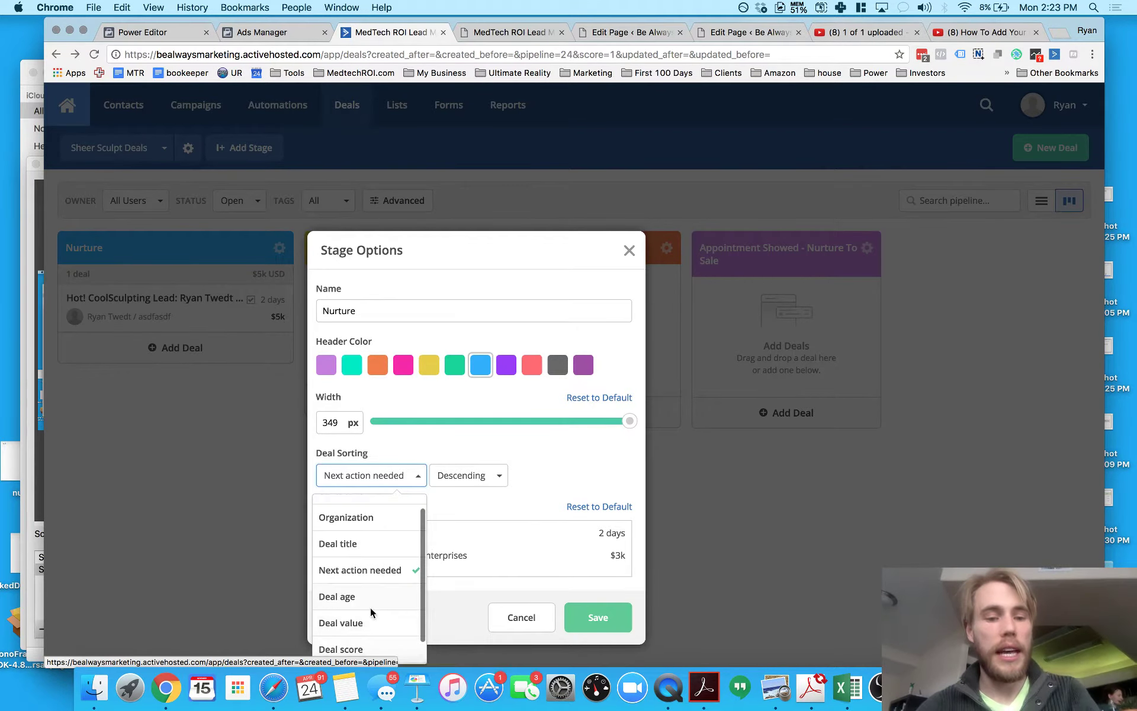
pyautogui.click(371, 603)
pyautogui.click(441, 475)
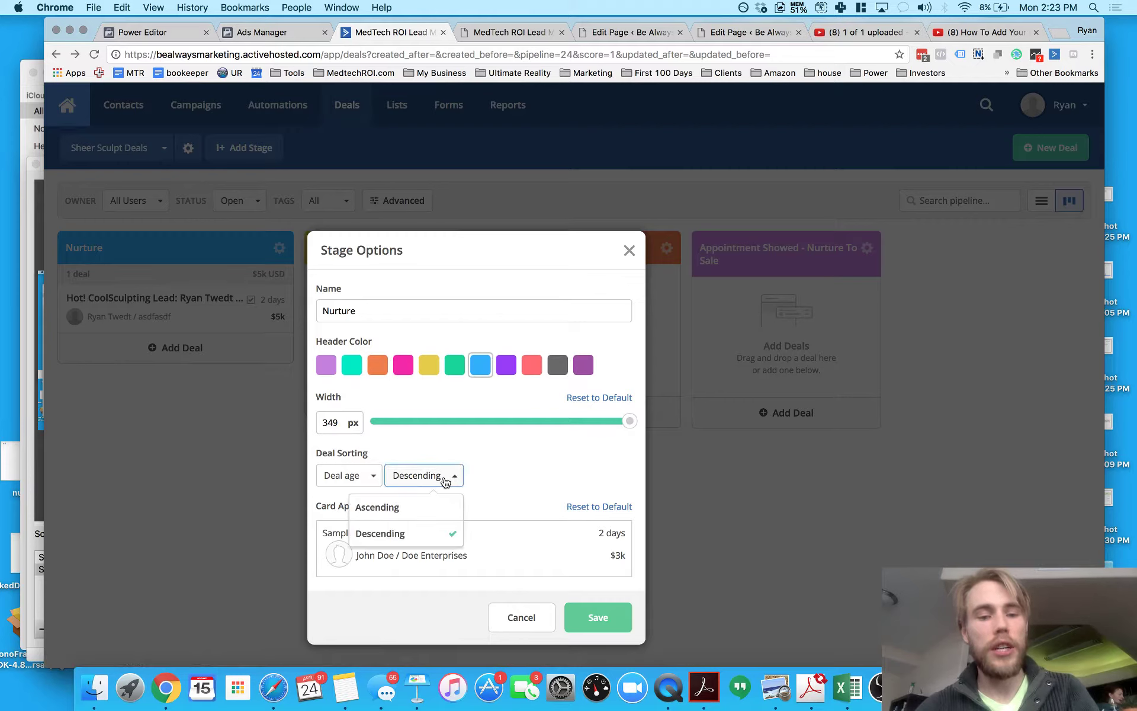
pyautogui.click(531, 489)
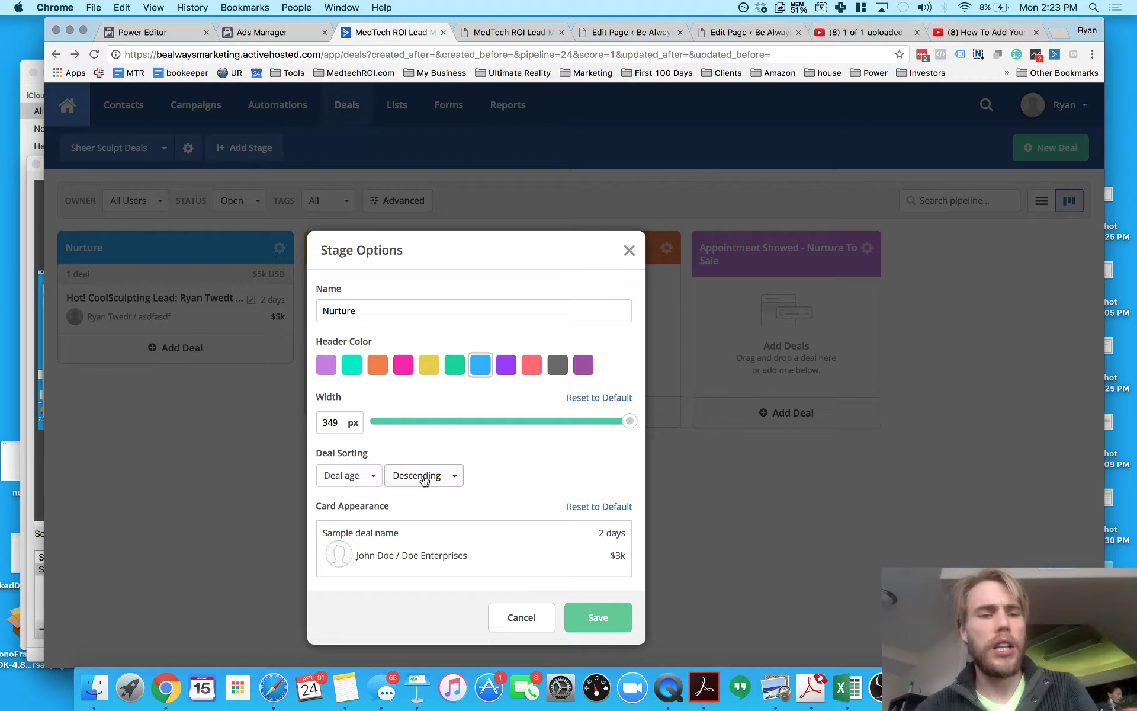
pyautogui.click(424, 481)
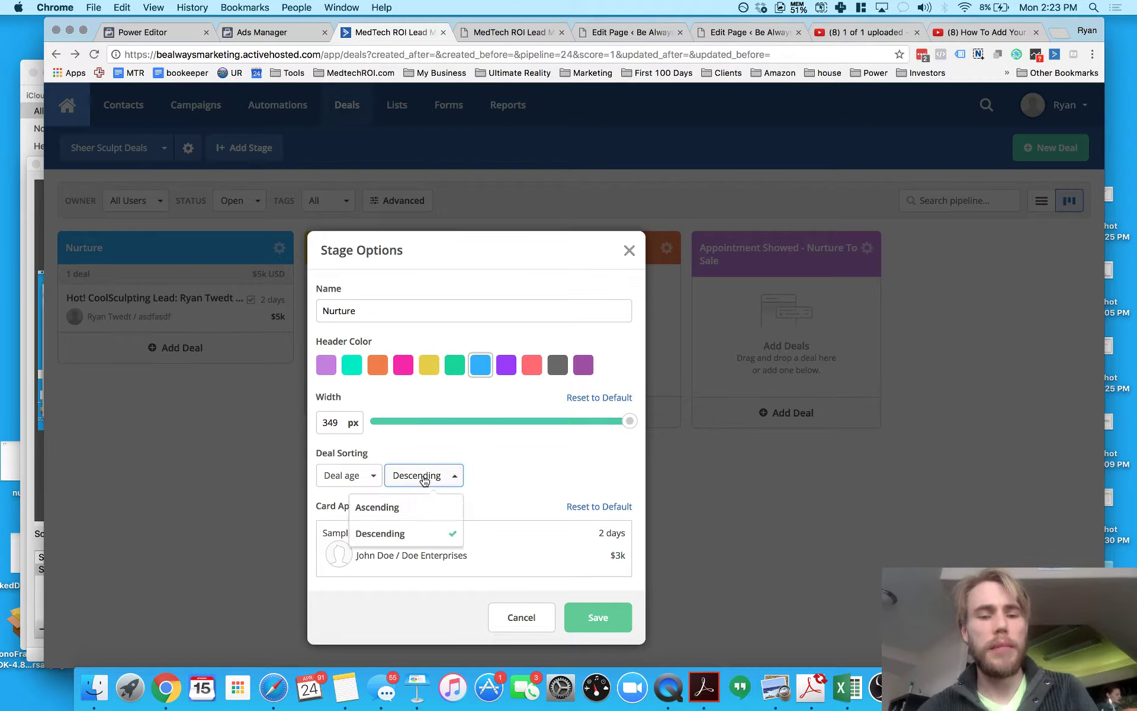
pyautogui.click(508, 494)
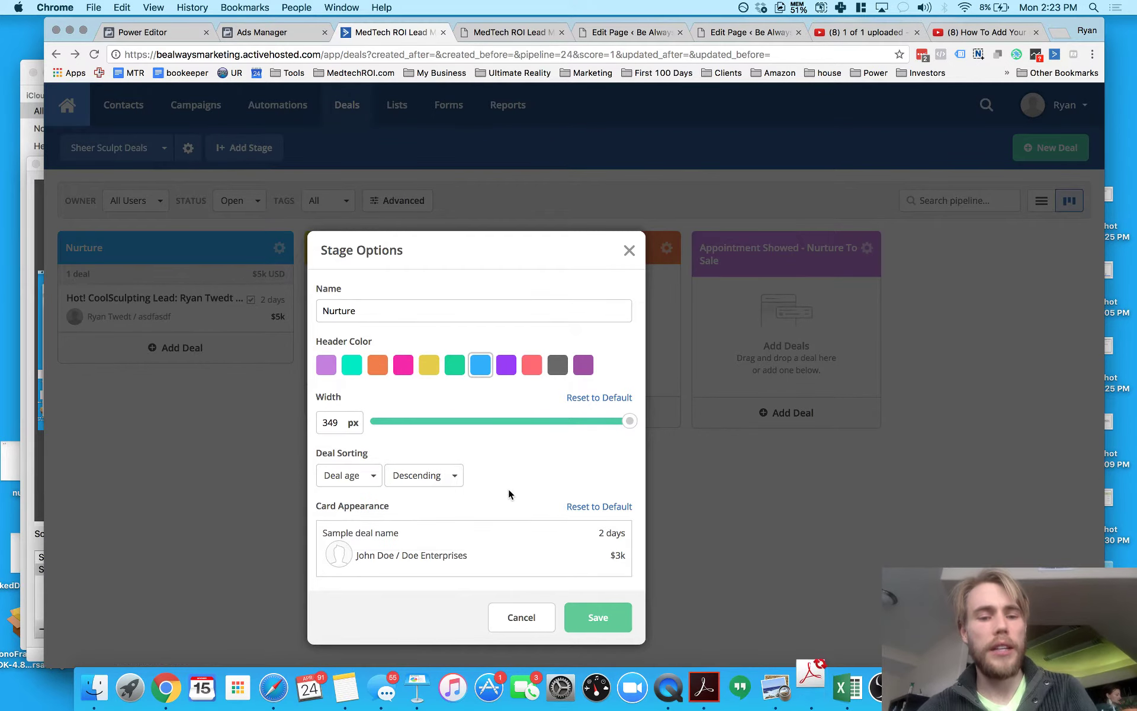
pyautogui.click(356, 478)
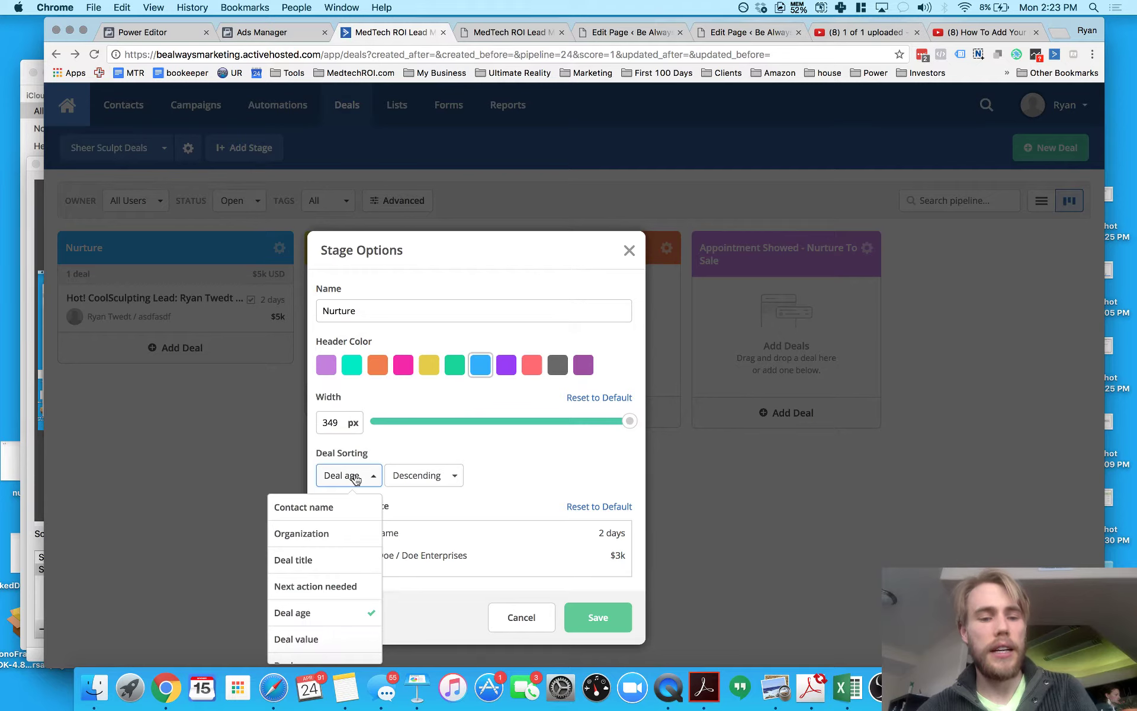
pyautogui.scroll(-1, 333, 657)
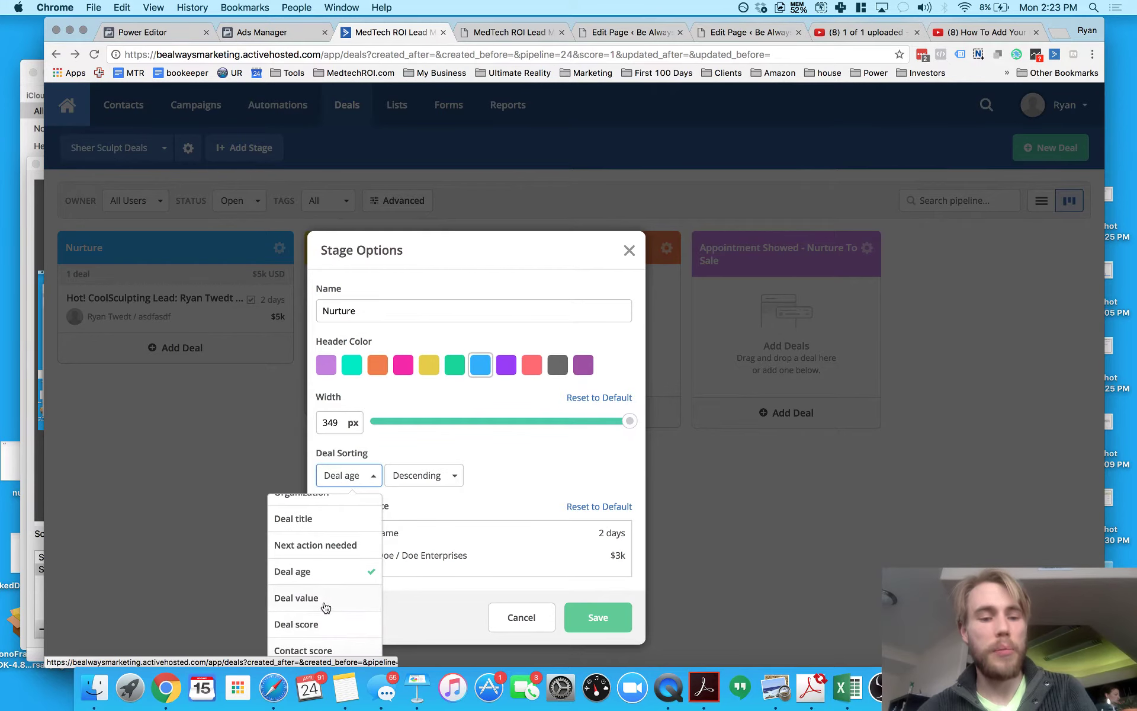
pyautogui.click(496, 488)
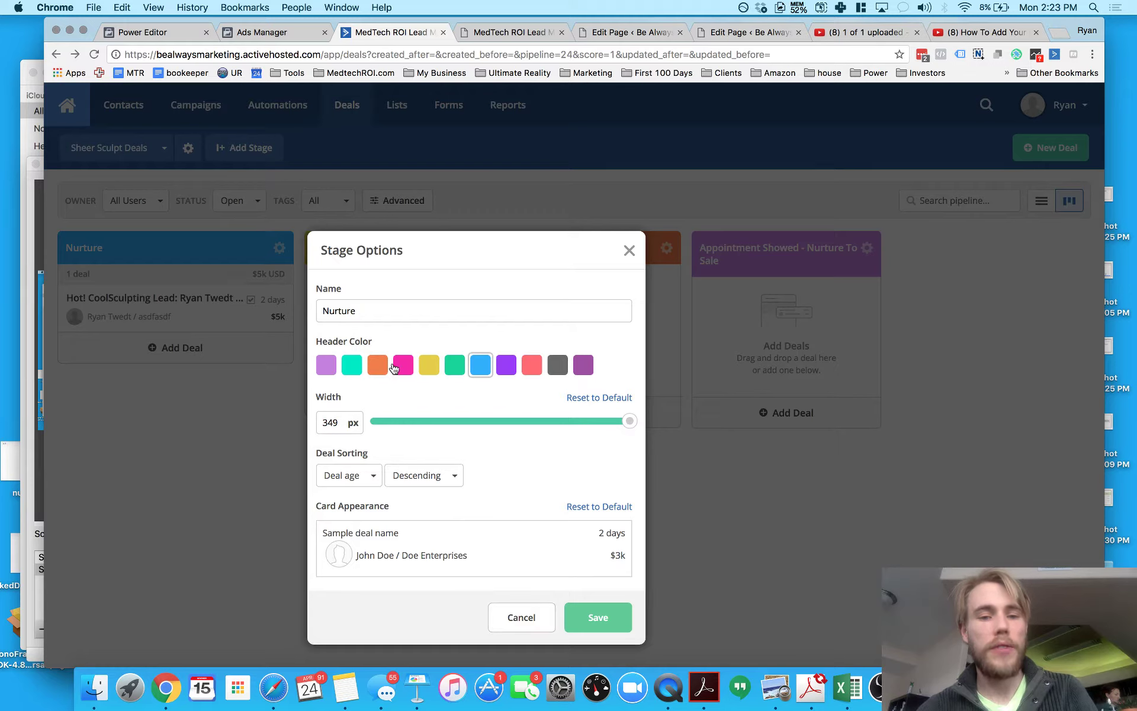
# Step: Give the Nurture stage a pink header, save it, then switch to OBS Studio
pyautogui.click(351, 368)
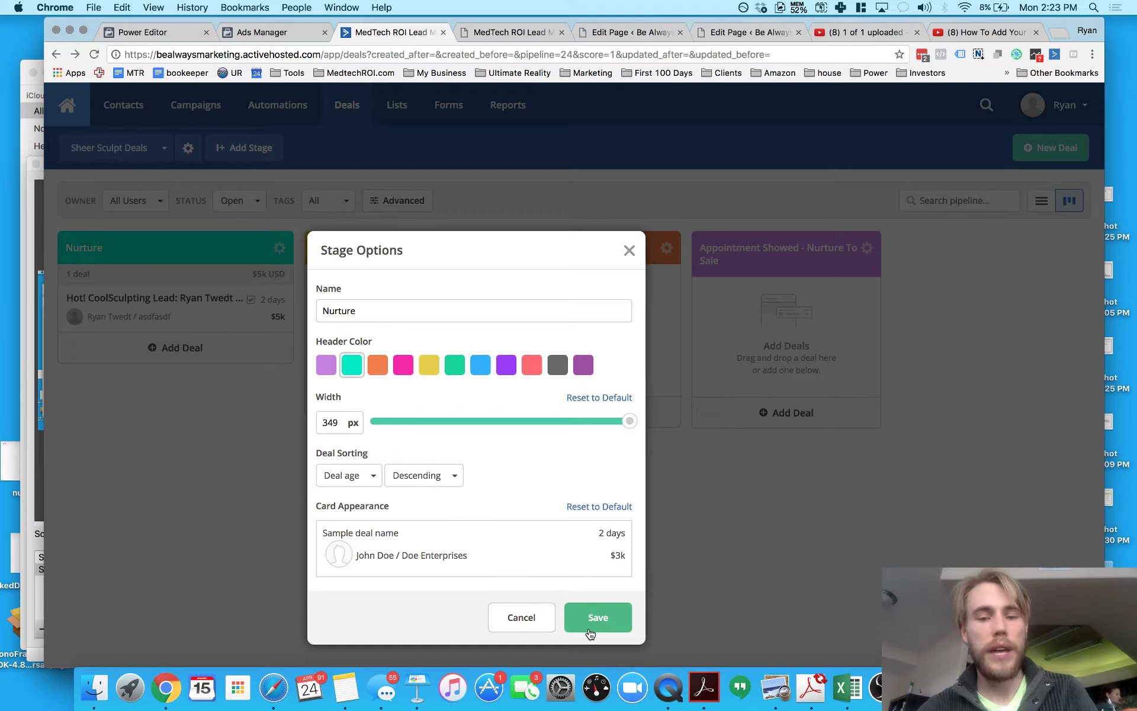
pyautogui.click(395, 366)
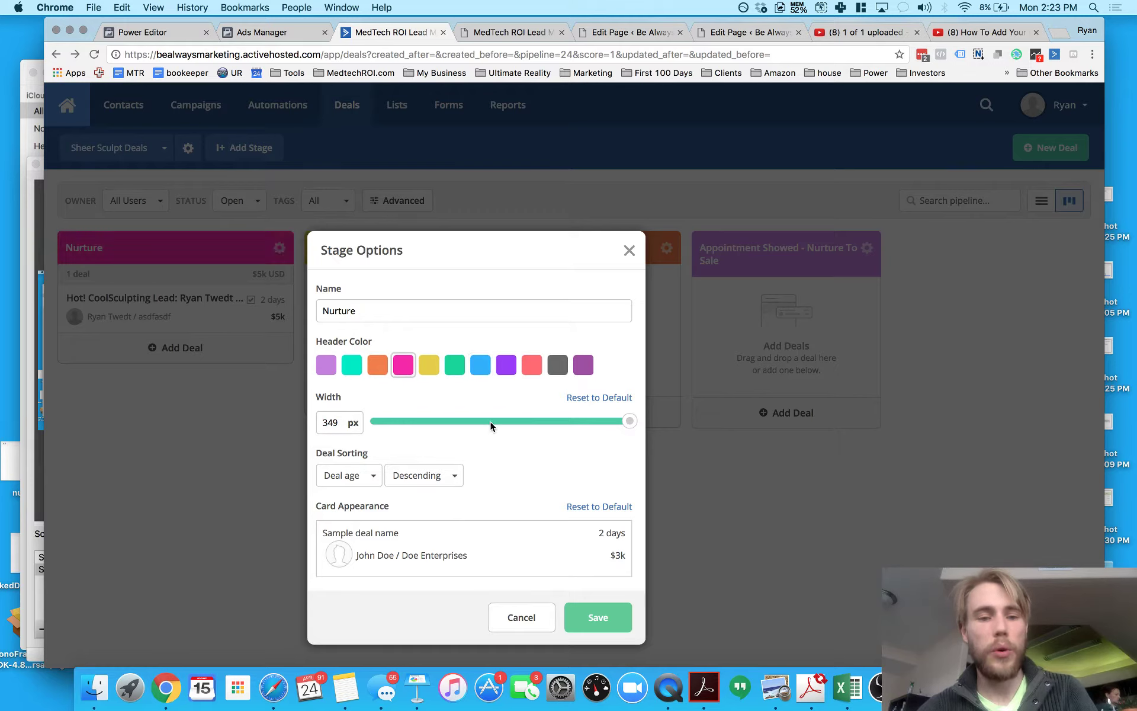
pyautogui.click(595, 616)
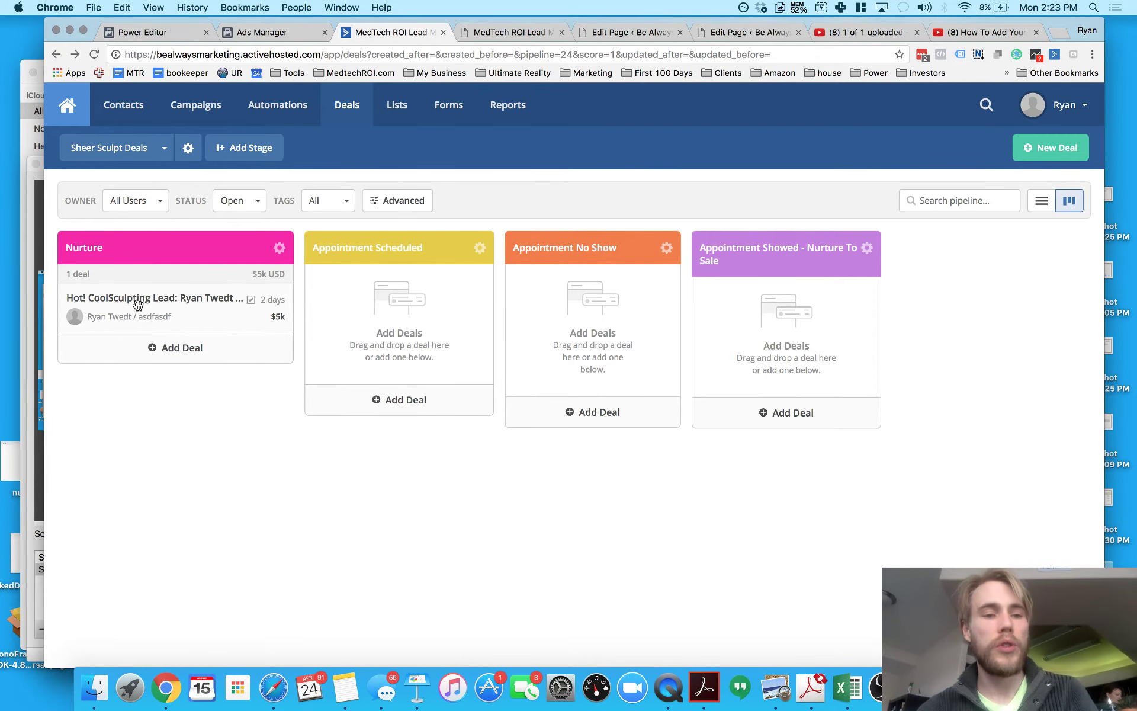
pyautogui.moveTo(138, 306); pyautogui.dragTo(164, 330)
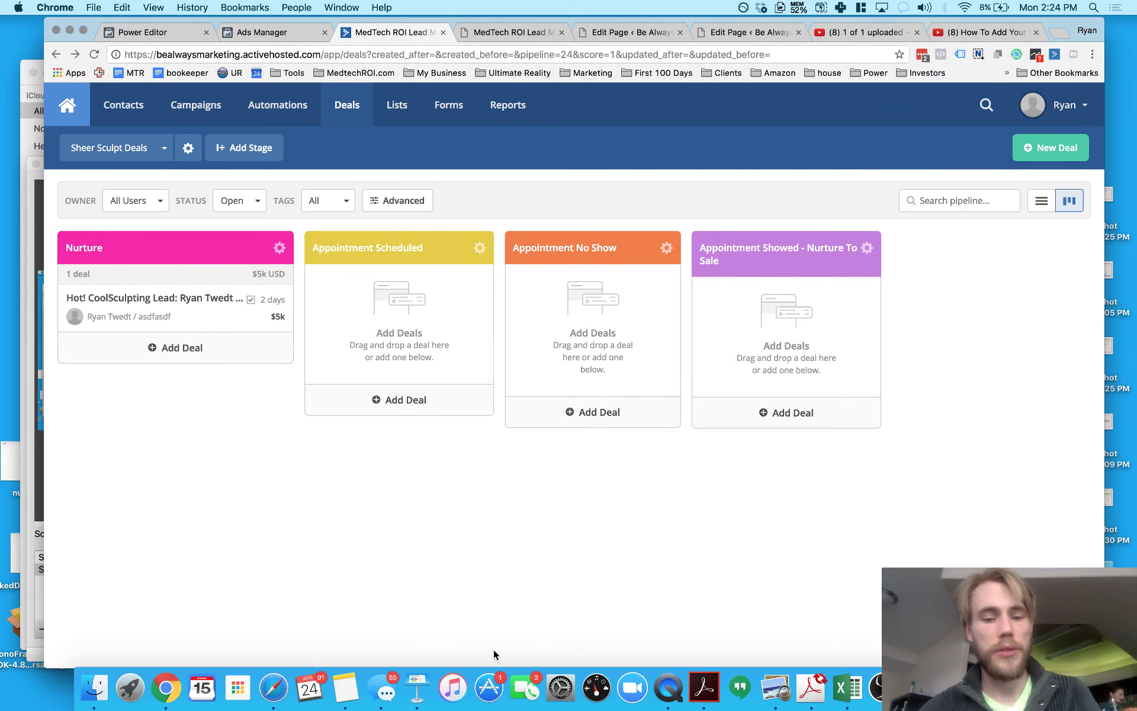
pyautogui.press('super+Tab')
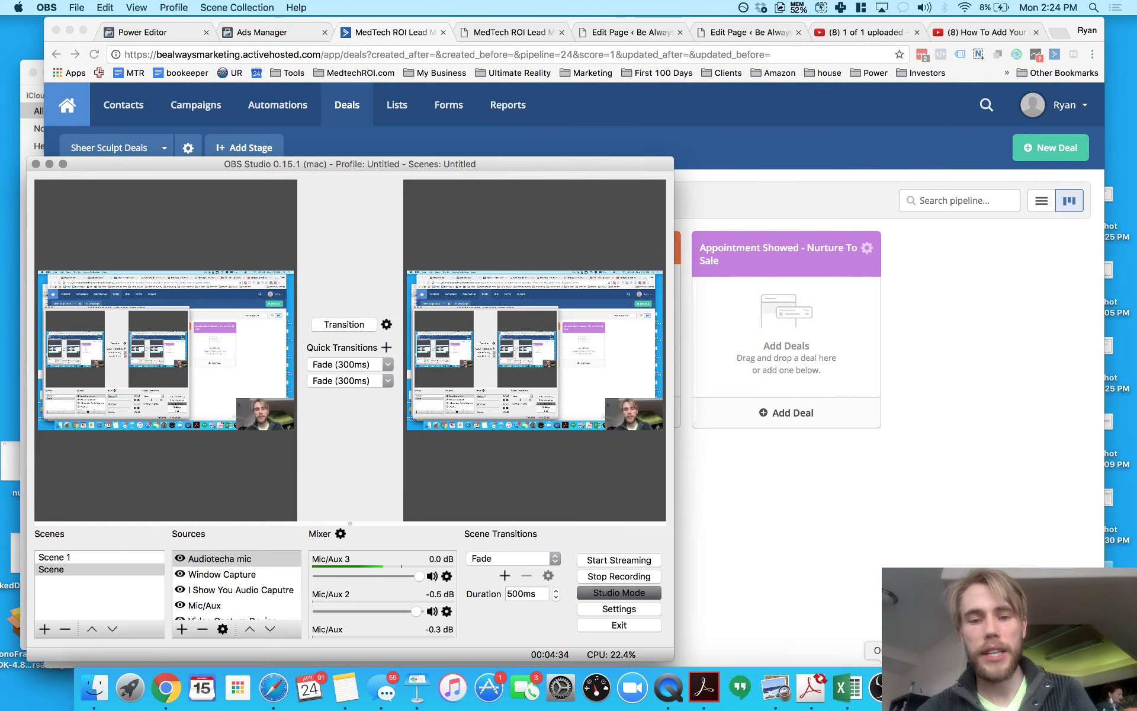